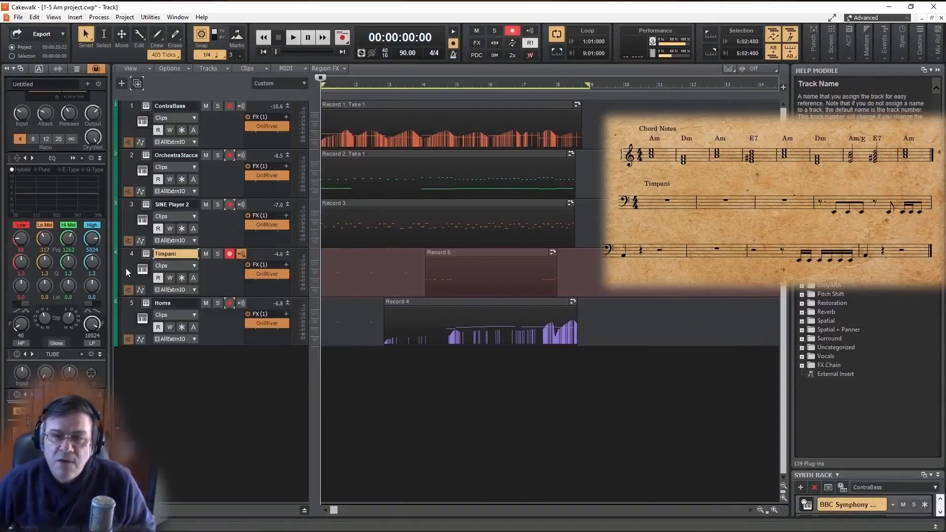
# - Duplicate the Timpani track and rename the copy Crash
pyautogui.click(132, 255)
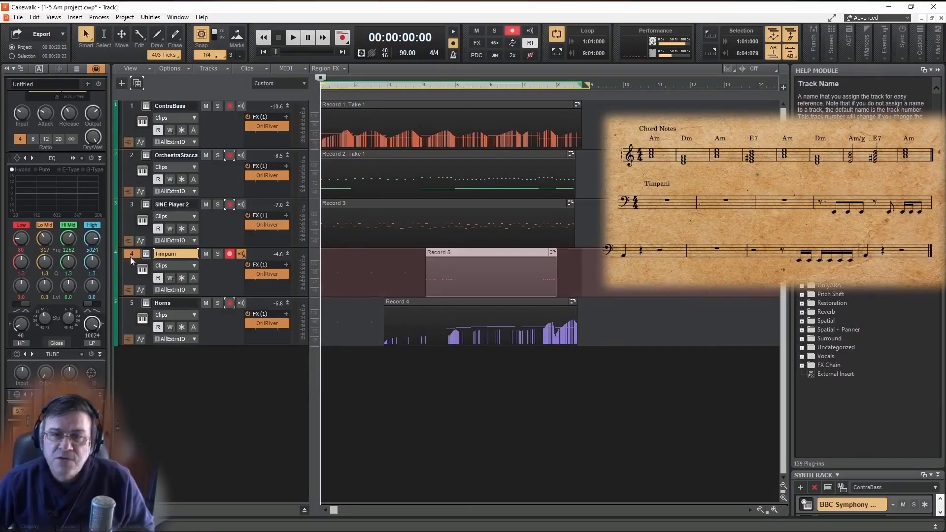
pyautogui.click(135, 82)
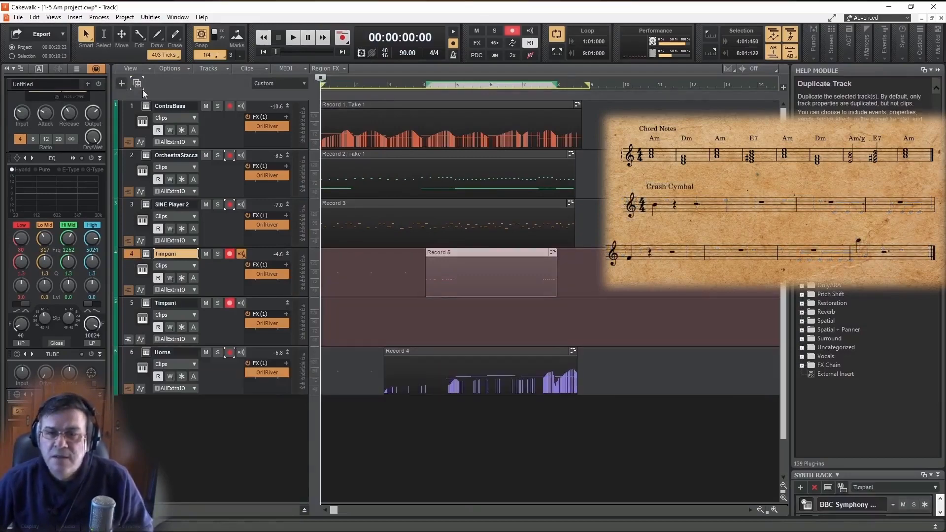
pyautogui.click(221, 325)
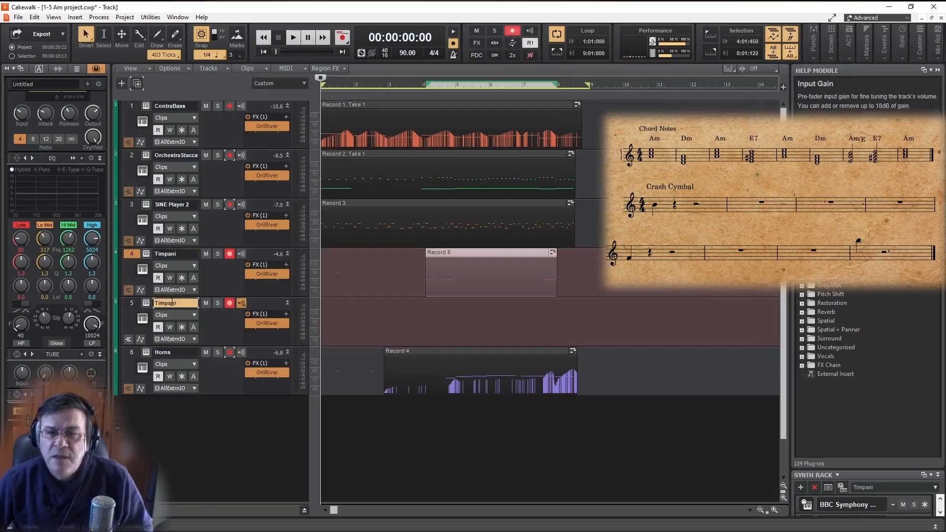
pyautogui.doubleClick(165, 303)
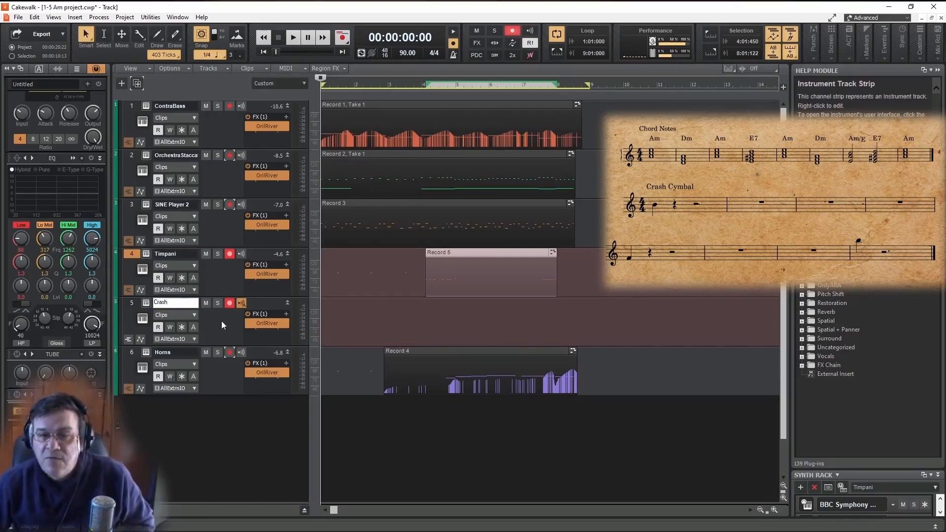
pyautogui.press('Return')
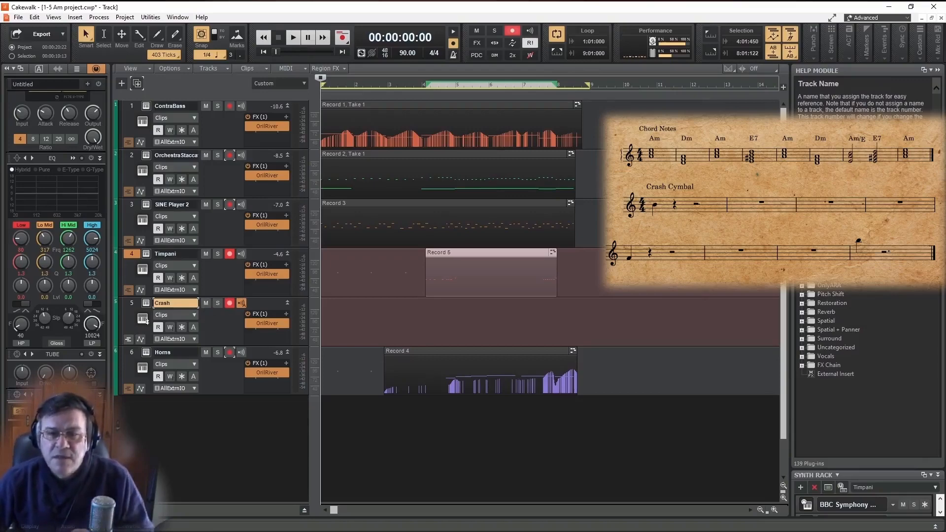
# - Switch the Crash track's BBC Symphony Orchestra instrument to the Untuned Percussion articulation and close its window
pyautogui.click(145, 304)
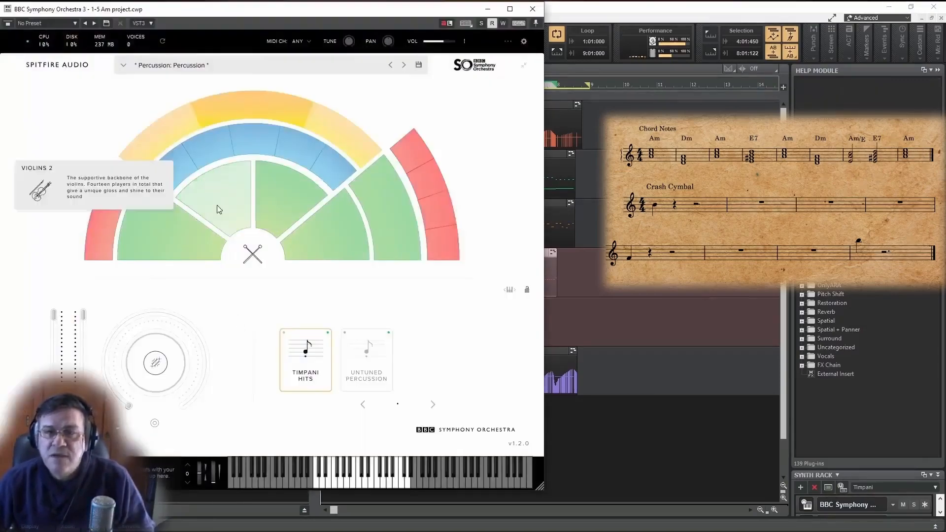
pyautogui.click(365, 371)
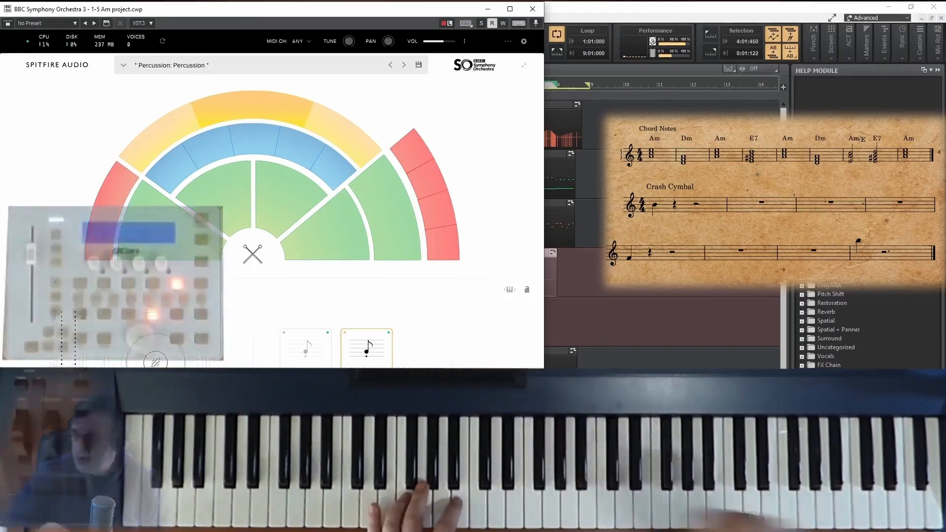
pyautogui.click(533, 9)
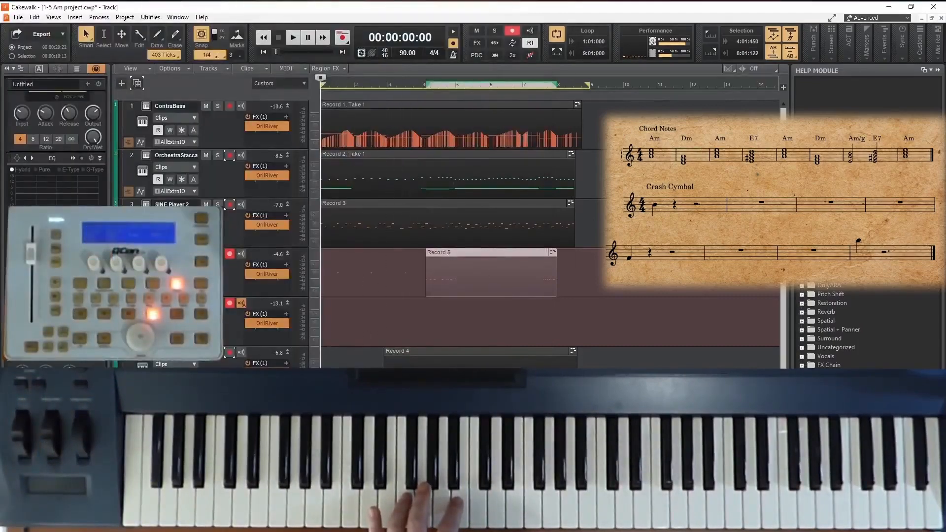
# - Disarm the Timpani track and leave only the Crash track armed for recording
pyautogui.click(229, 303)
pyautogui.click(230, 253)
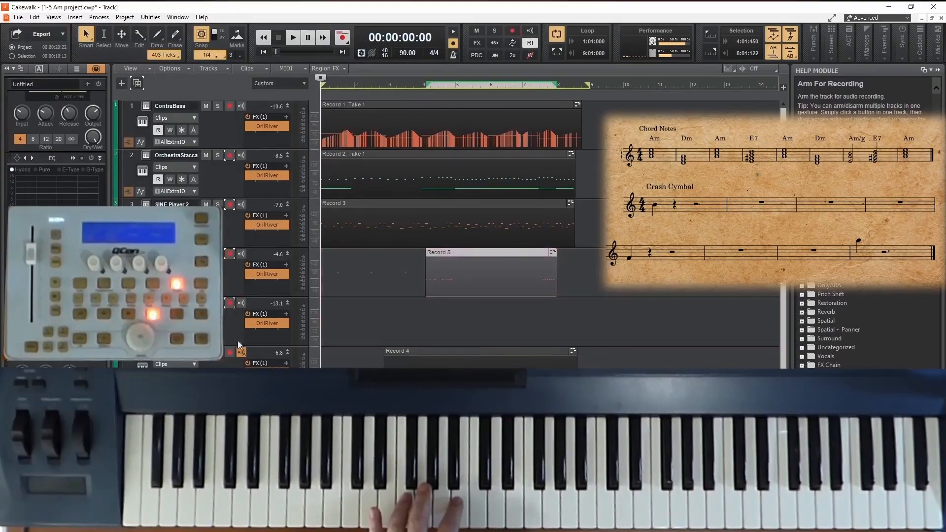
pyautogui.click(231, 354)
pyautogui.click(228, 352)
pyautogui.click(229, 303)
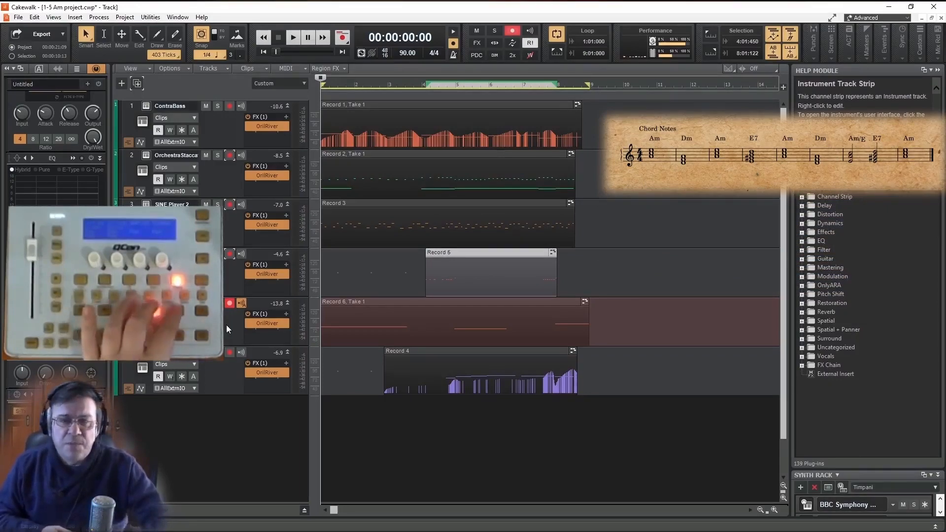
# - Play back the start of the project to hear the recorded Crash take with the other tracks
pyautogui.press('space')
pyautogui.press('space')
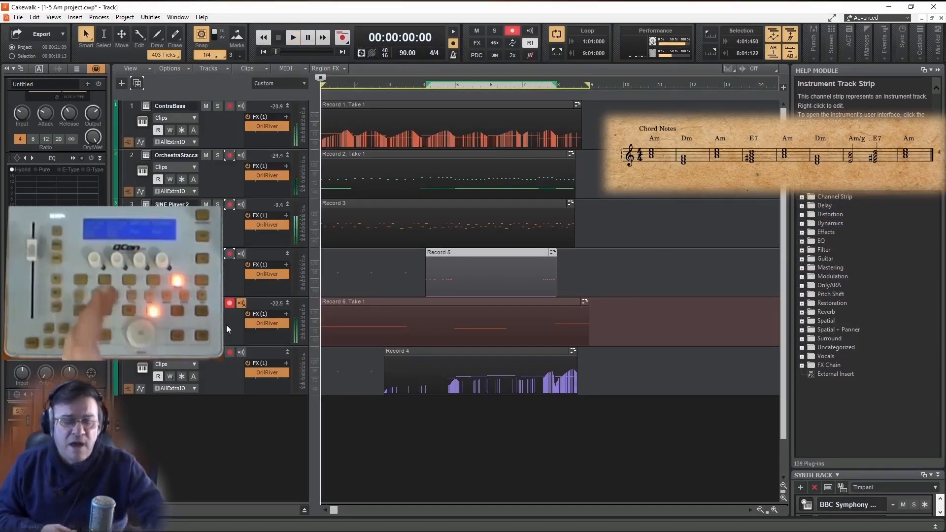
pyautogui.press('space')
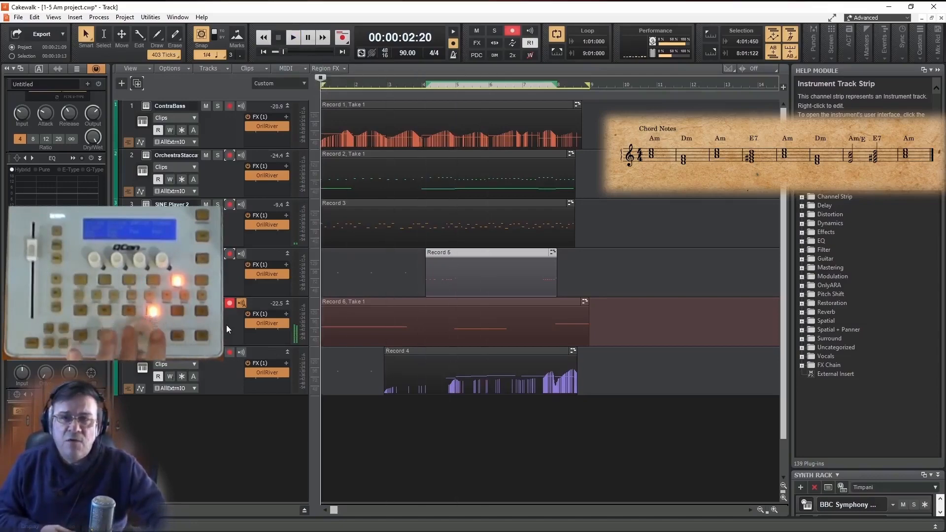
# - Jump the playhead forward and back along the timeline, and return it to the project start
pyautogui.hotkey('ctrl', 'pagedown')
pyautogui.hotkey('ctrl', 'pagedown')
pyautogui.hotkey('ctrl', 'pagedown')
pyautogui.hotkey('ctrl', 'pagedown')
pyautogui.hotkey('ctrl', 'pagedown')
pyautogui.hotkey('ctrl', 'pageup')
pyautogui.hotkey('ctrl', 'pageup')
pyautogui.hotkey('ctrl', 'pageup')
pyautogui.hotkey('ctrl', 'pageup')
pyautogui.hotkey('ctrl', 'pagedown')
pyautogui.hotkey('ctrl', 'pagedown')
pyautogui.hotkey('ctrl', 'pagedown')
pyautogui.hotkey('ctrl', 'pagedown')
pyautogui.hotkey('ctrl', 'pagedown')
pyautogui.hotkey('ctrl', 'pageup')
pyautogui.hotkey('ctrl', 'pageup')
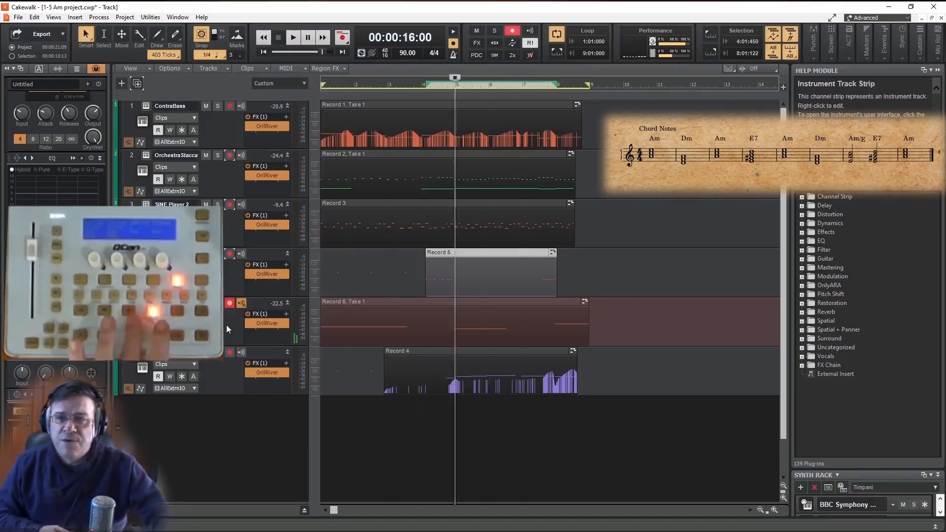
pyautogui.hotkey('ctrl', 'Home')
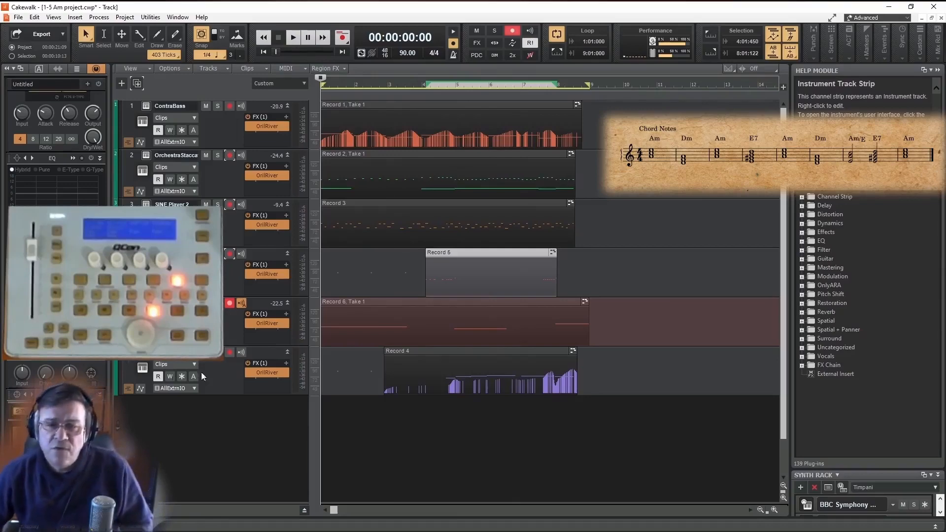
# - Show the mixing console to look over the channel strips and select the ContraBass track
pyautogui.click(131, 527)
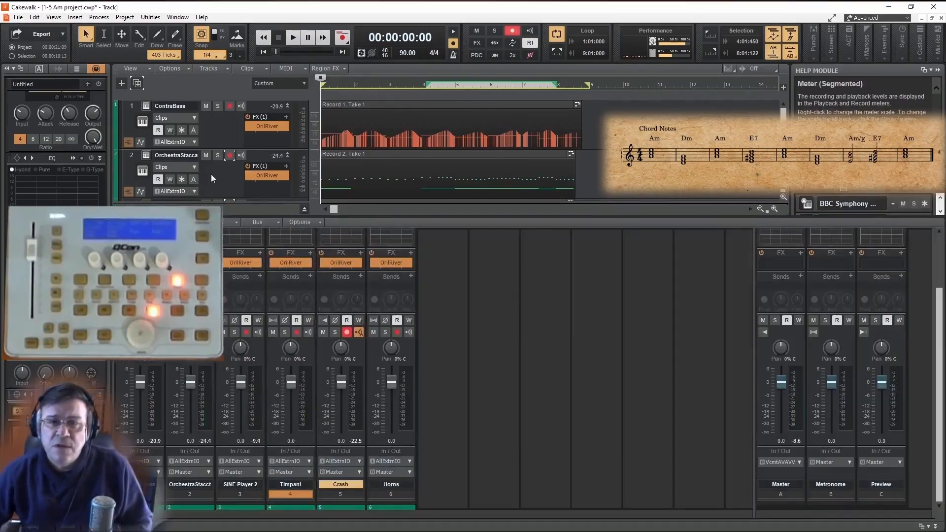
pyautogui.click(211, 122)
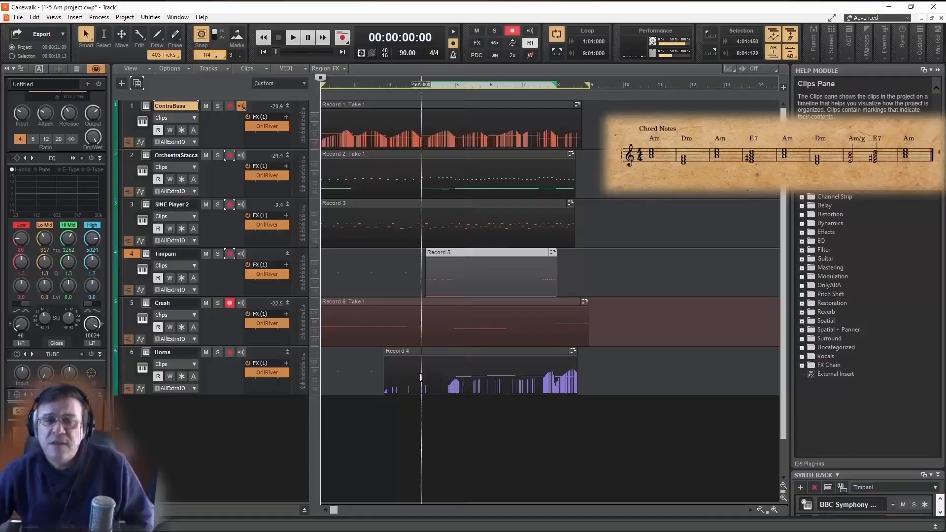
# - Rename the SINE Player 2 track as Udu
pyautogui.click(212, 230)
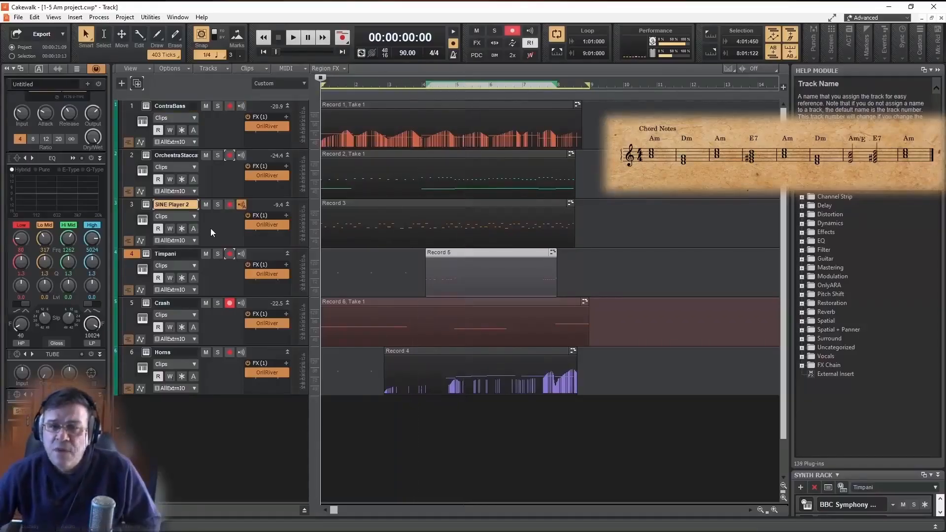
pyautogui.doubleClick(167, 204)
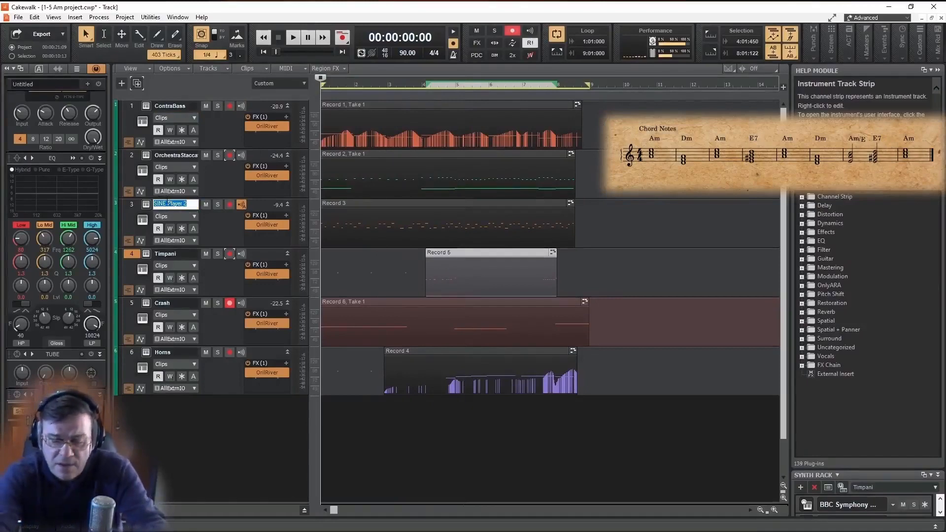
pyautogui.write('Ud')
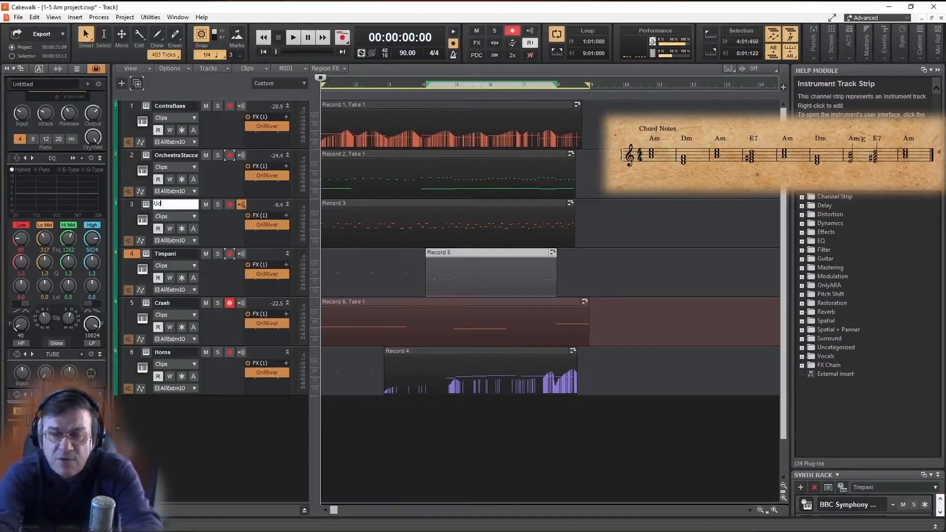
pyautogui.write('u')
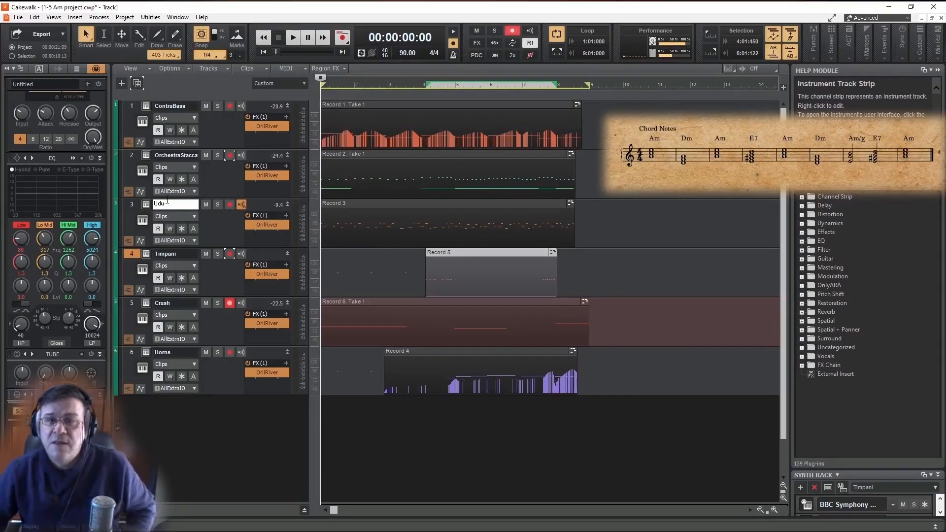
# - Duplicate the Udu track without its clips and make the copy the active track
pyautogui.click(133, 214)
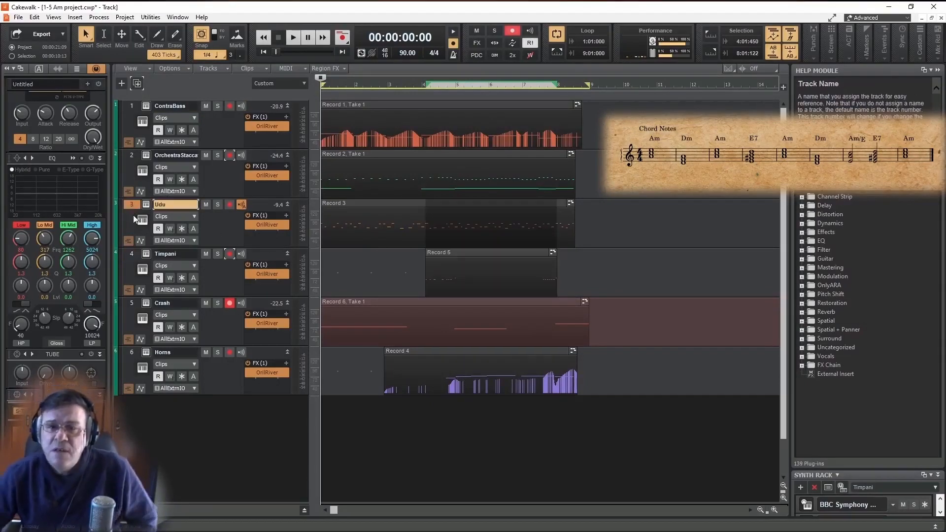
pyautogui.click(137, 83)
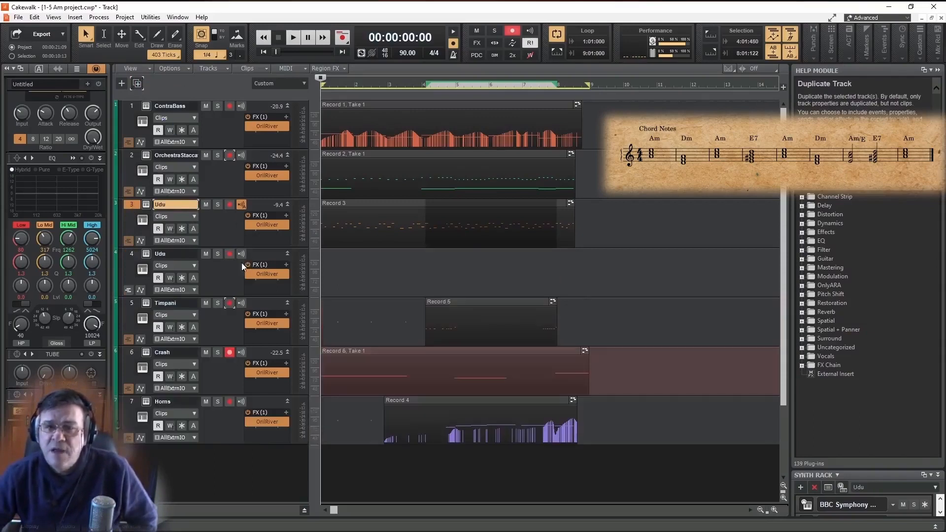
pyautogui.click(223, 274)
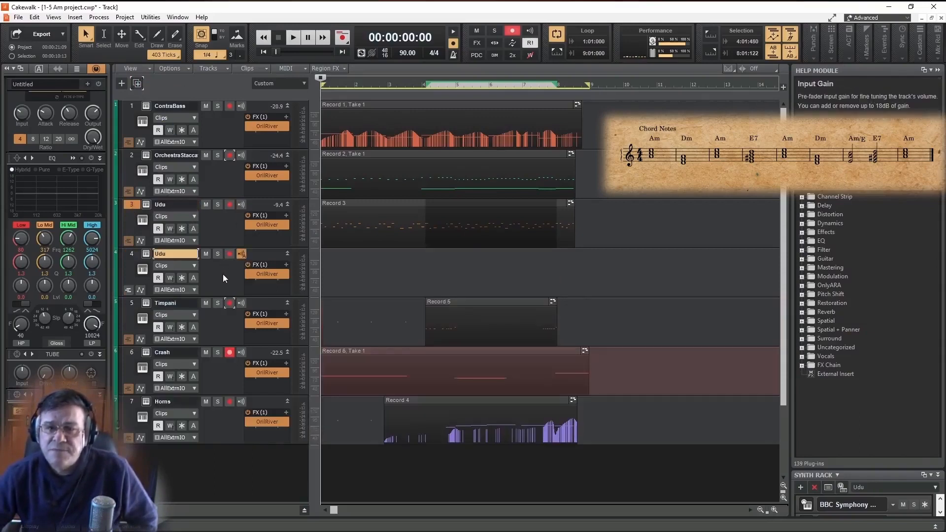
# - In the duplicated track's SINE Player, remove the Udu instrument, load Piano from the Ratio collection, and close the player
pyautogui.click(147, 254)
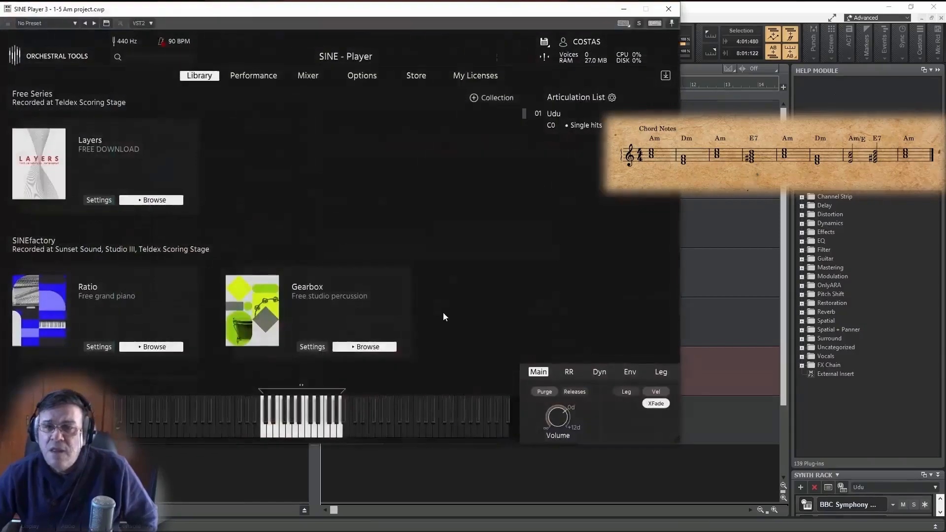
pyautogui.rightClick(554, 118)
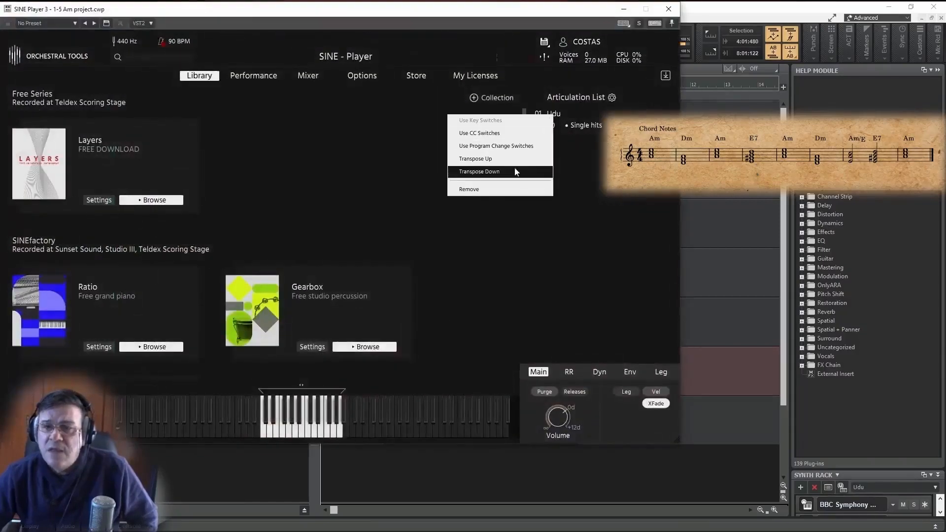
pyautogui.click(509, 190)
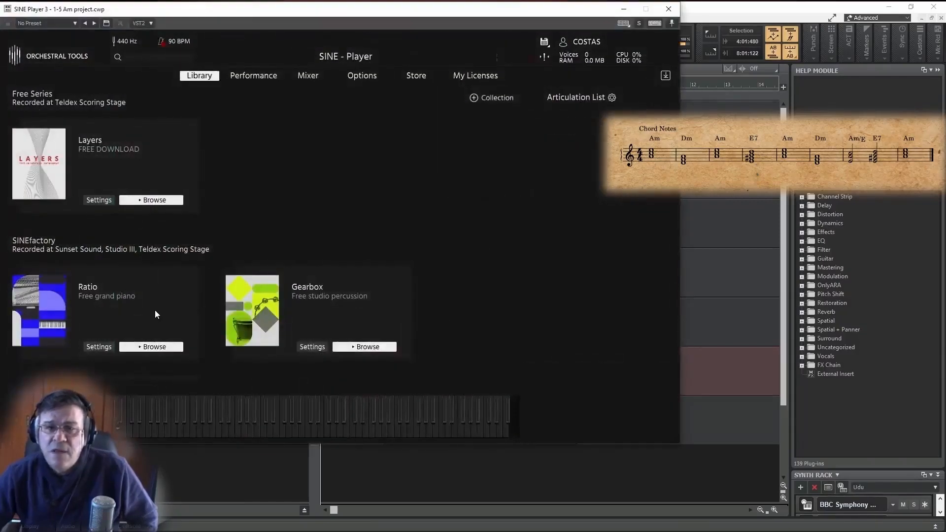
pyautogui.scroll(-2, 155, 310)
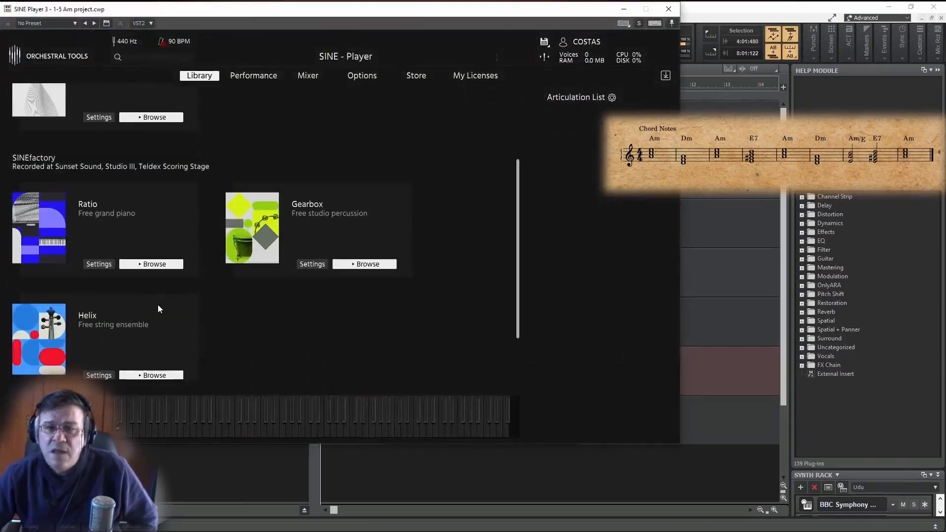
pyautogui.click(155, 265)
pyautogui.doubleClick(132, 251)
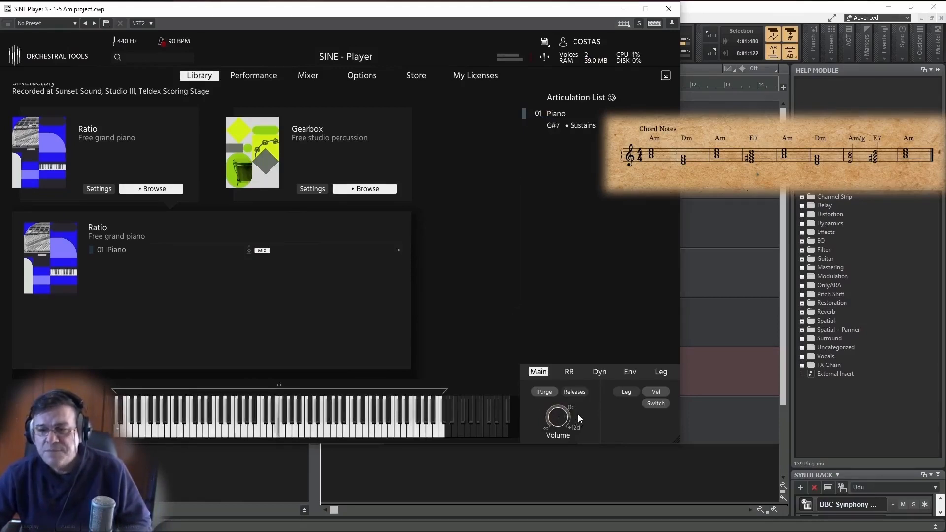
pyautogui.click(668, 10)
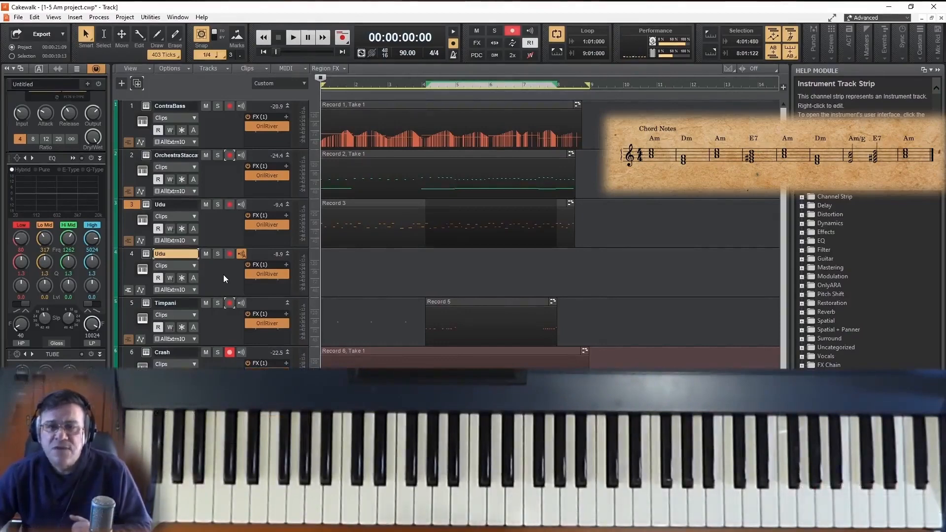
# - Rename the duplicated Udu track as Piano
pyautogui.doubleClick(165, 254)
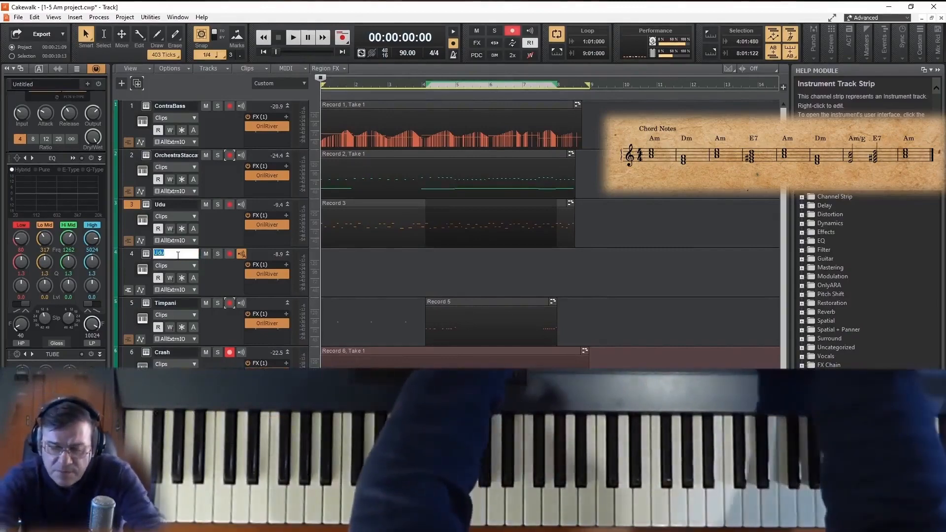
pyautogui.write('Piano')
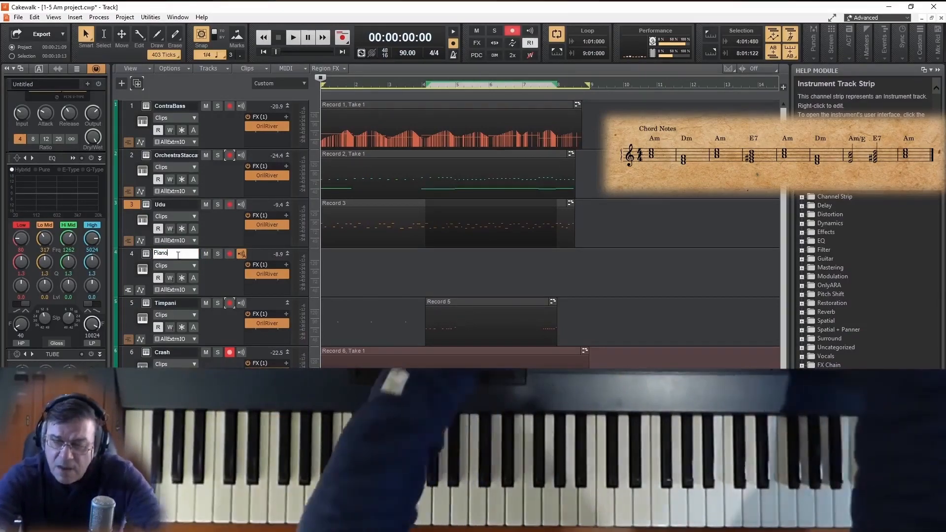
pyautogui.press('Return')
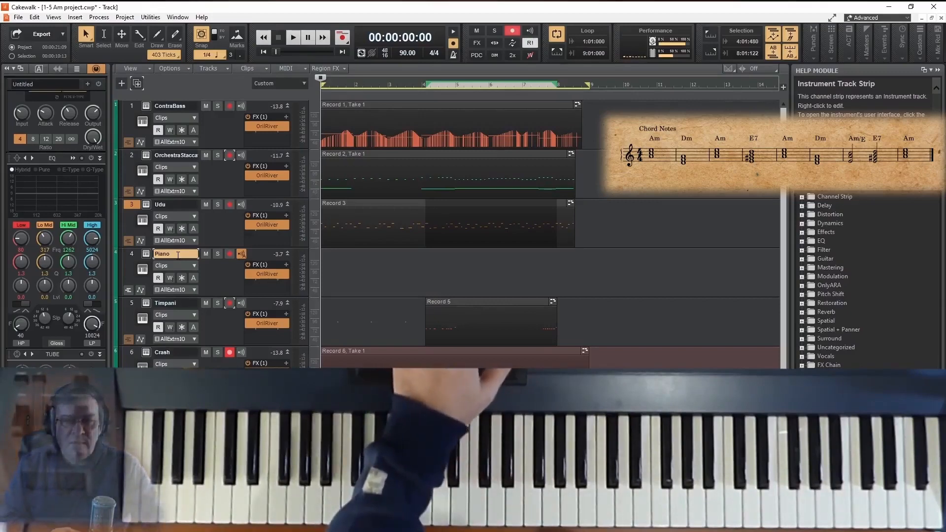
# - Play the project to try out a piano part over the existing tracks, and stop playback
pyautogui.press('space')
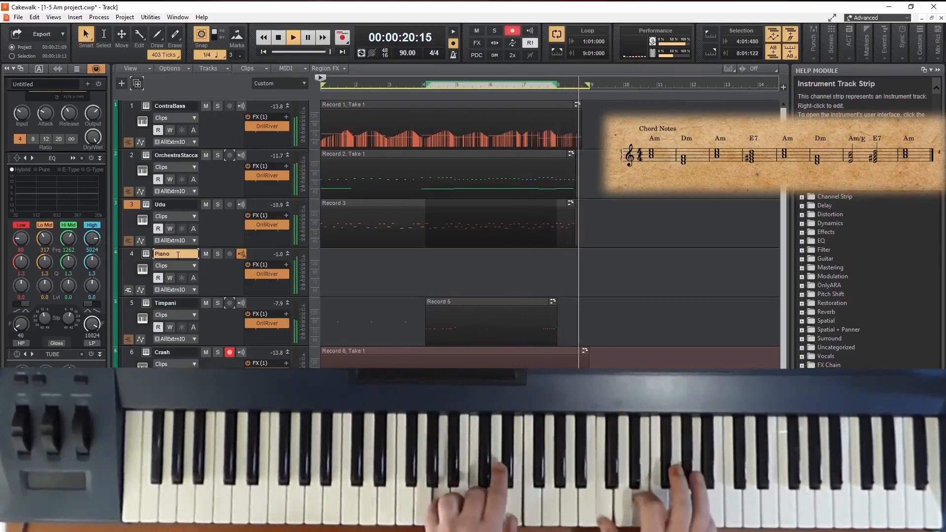
pyautogui.press('space')
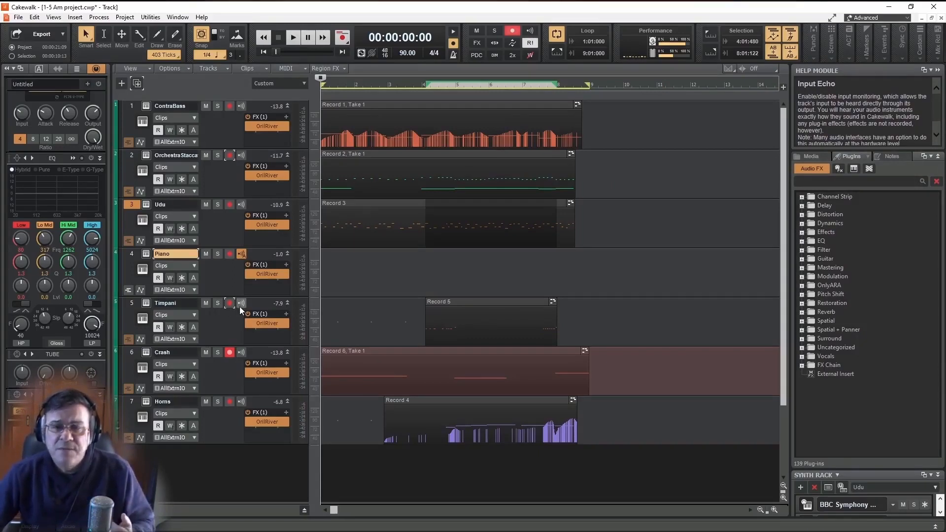
# - Select the ContraBass, Timpani and Horns tracks together and transpose their clips
pyautogui.click(392, 114)
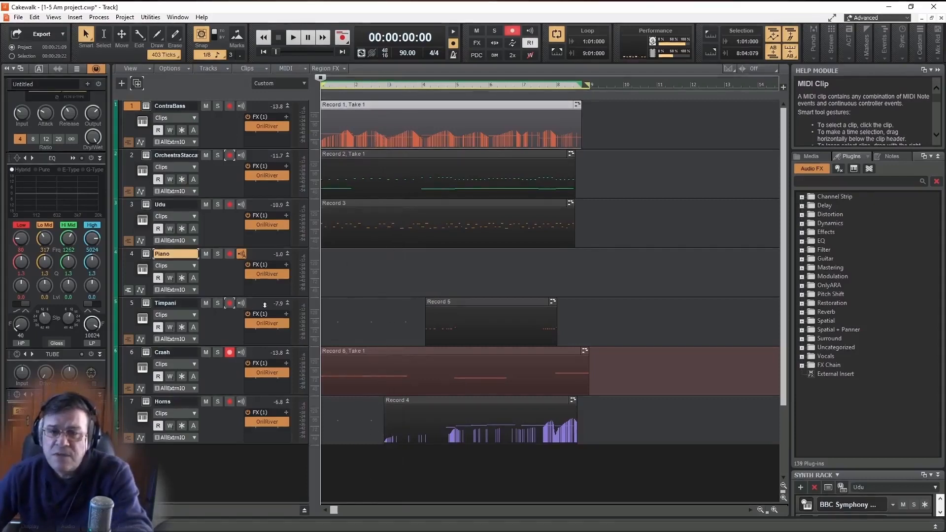
pyautogui.press('Down')
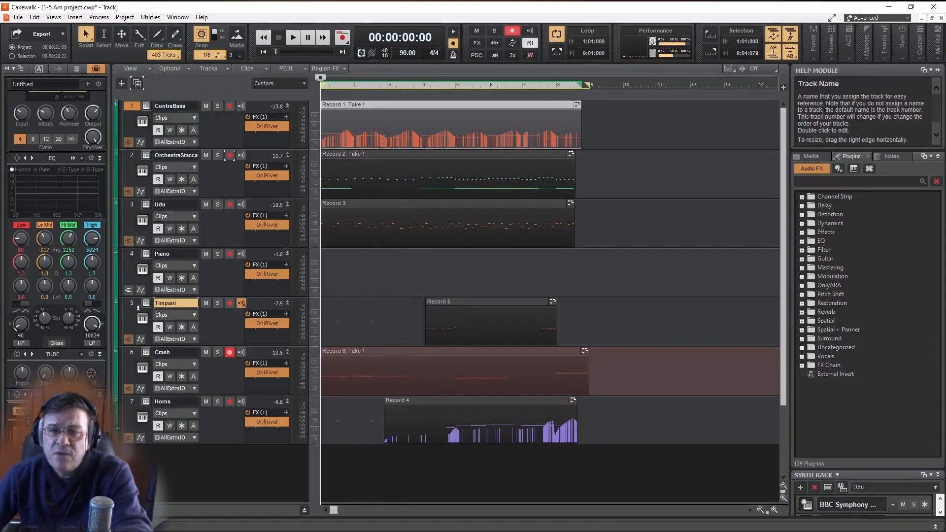
pyautogui.keyDown('shift'); pyautogui.click(132, 303); pyautogui.keyUp('shift')
pyautogui.click(131, 303)
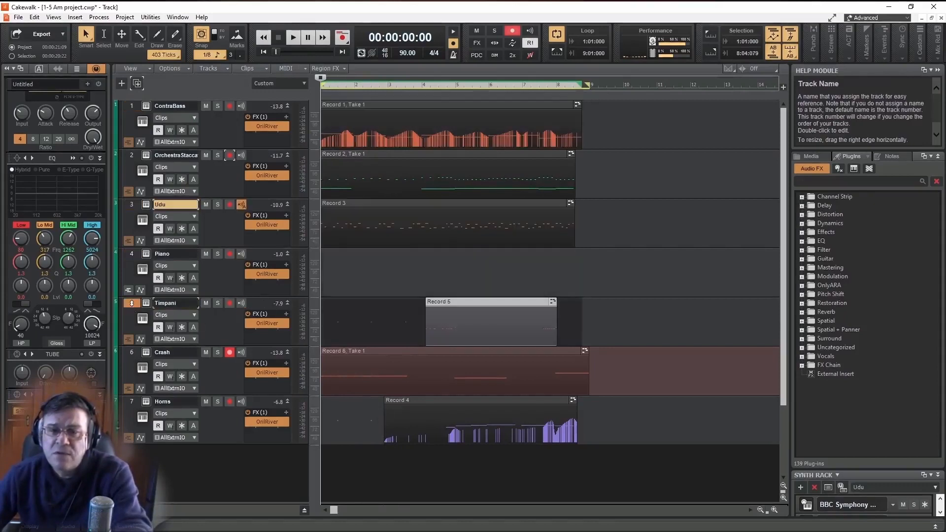
pyautogui.keyDown('ctrl'); pyautogui.click(131, 105); pyautogui.keyUp('ctrl')
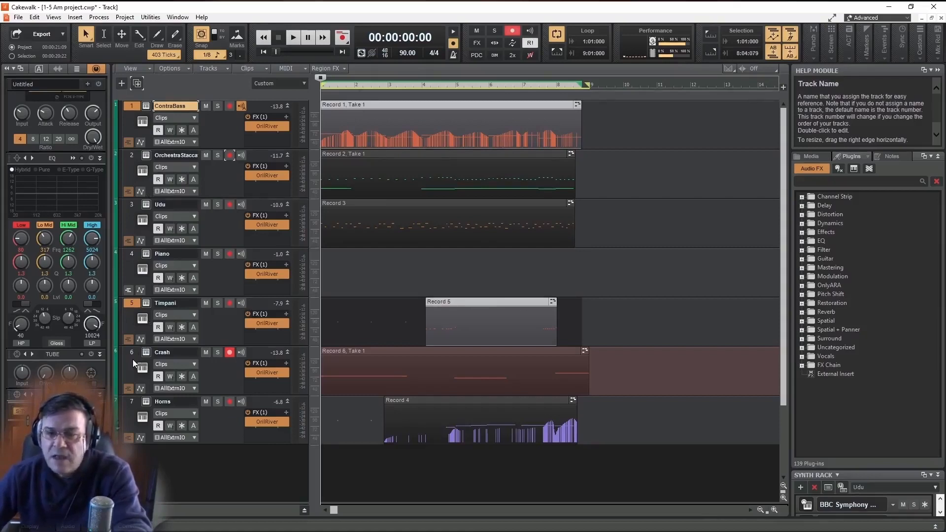
pyautogui.keyDown('ctrl'); pyautogui.click(129, 401); pyautogui.keyUp('ctrl')
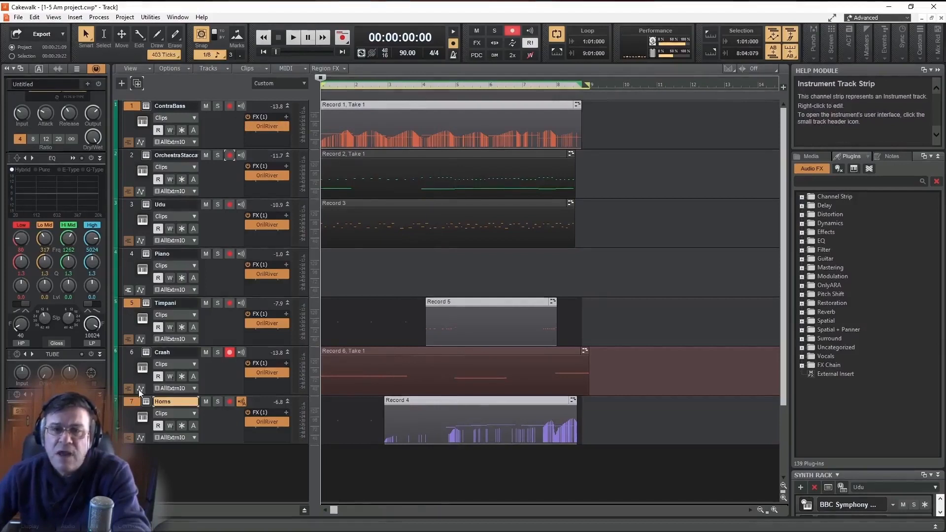
pyautogui.click(100, 19)
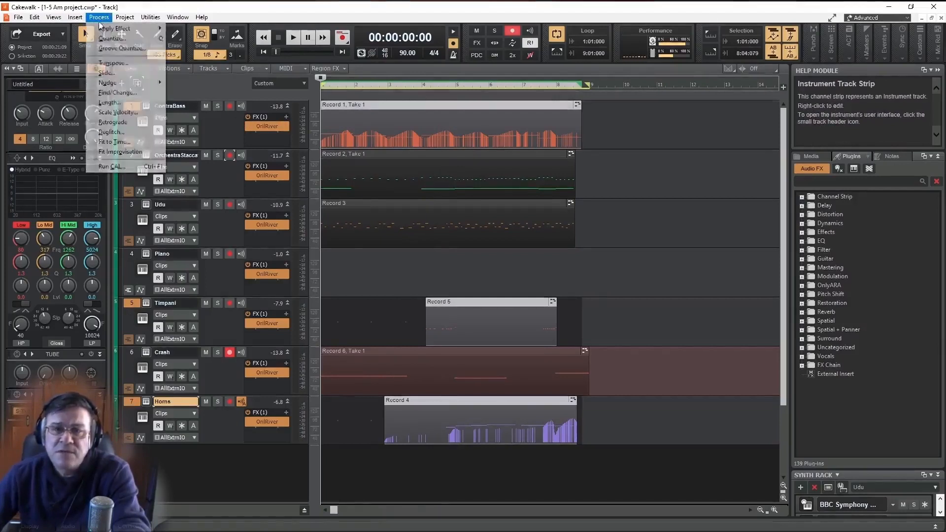
pyautogui.click(121, 68)
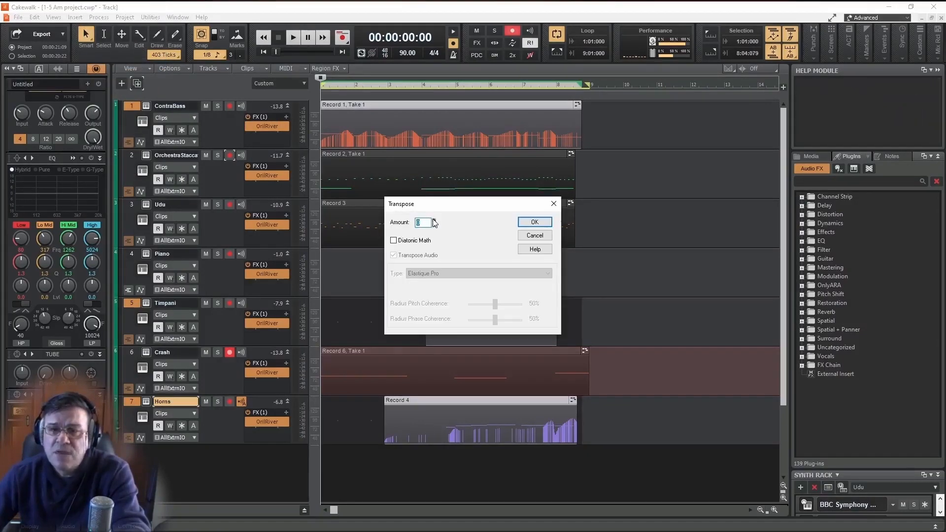
pyautogui.click(534, 222)
# - Open the orchestra staccato clip in the piano roll and select all its short upper notes, leaving out the long low ones
pyautogui.click(388, 178)
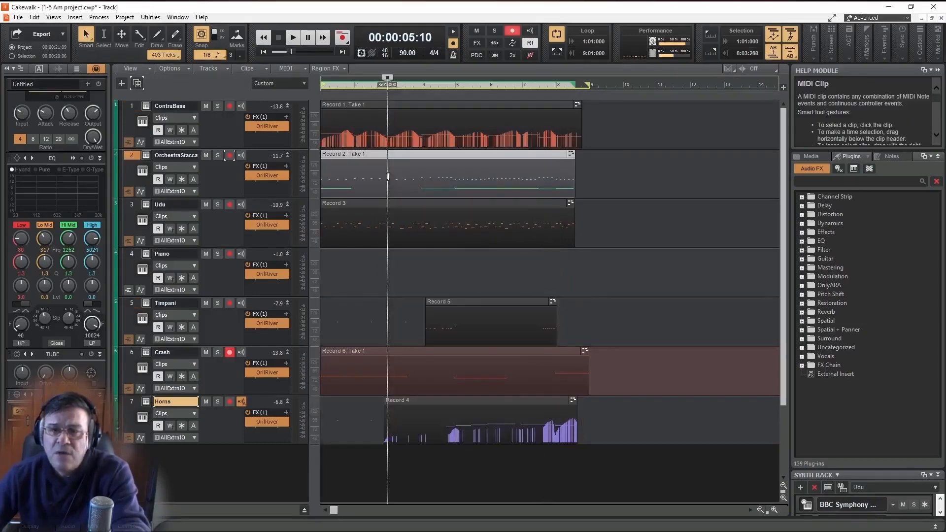
pyautogui.doubleClick(388, 177)
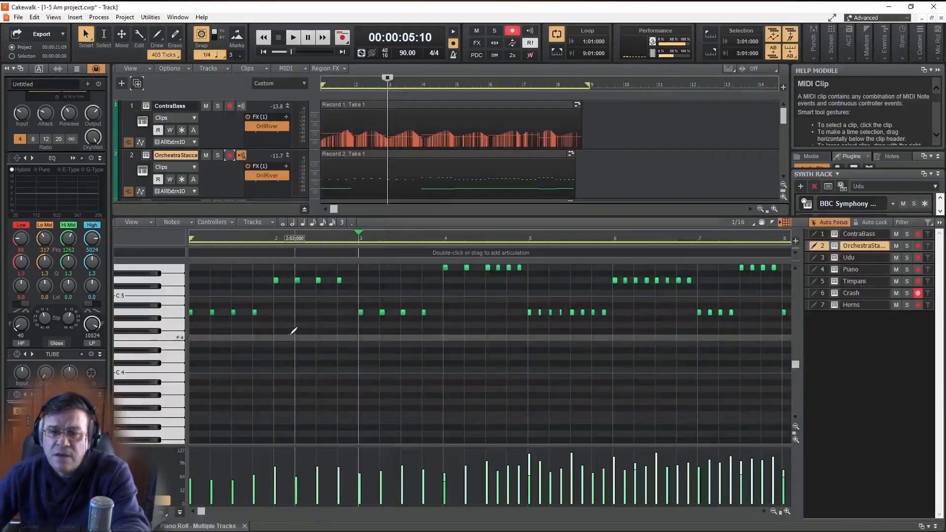
pyautogui.click(772, 512)
pyautogui.scroll(2, 685, 377)
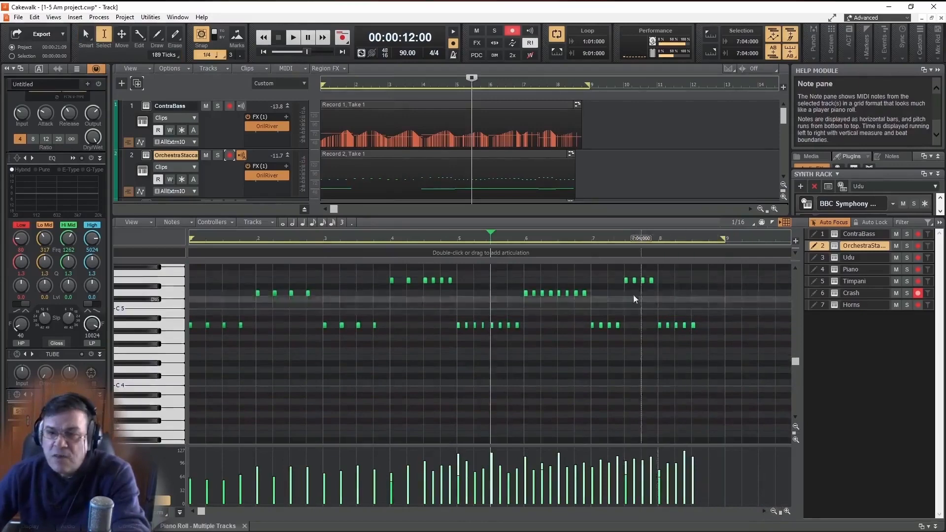
pyautogui.scroll(2, 515, 354)
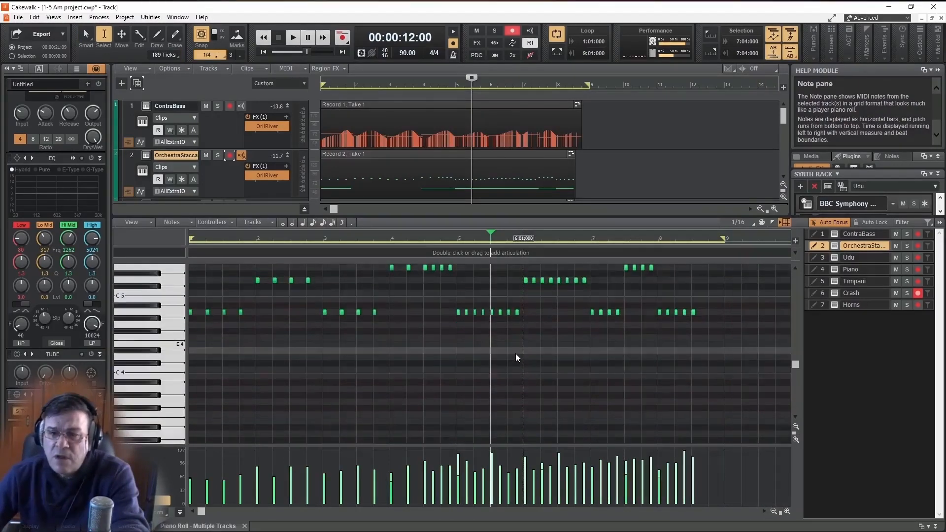
pyautogui.scroll(-15, 515, 353)
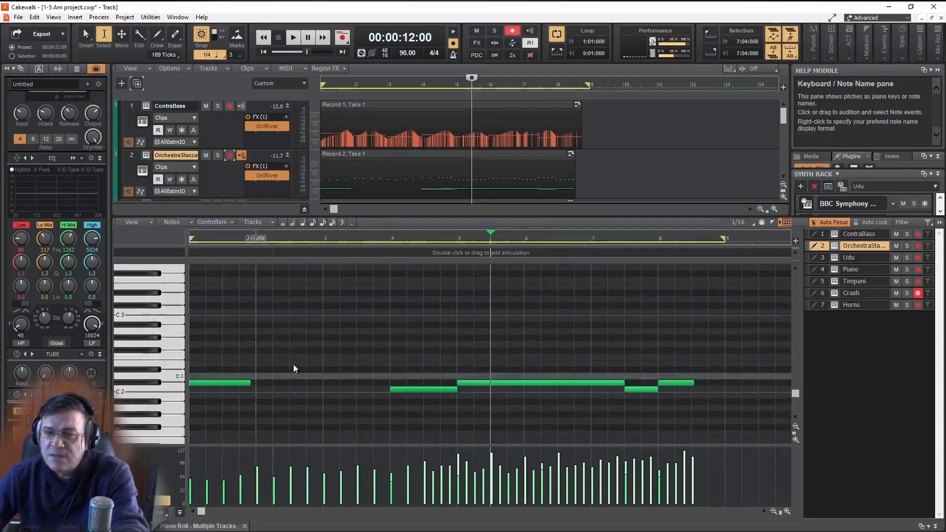
pyautogui.scroll(15, 374, 359)
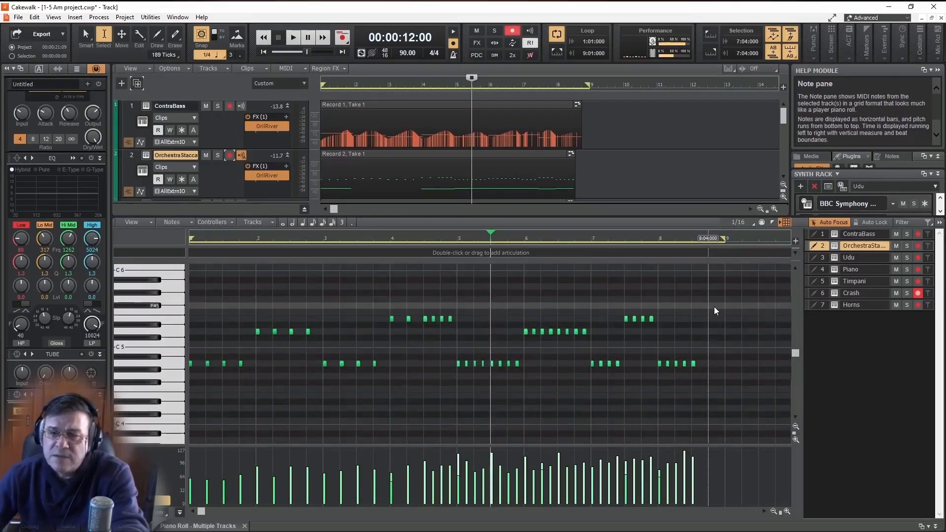
pyautogui.press('t')
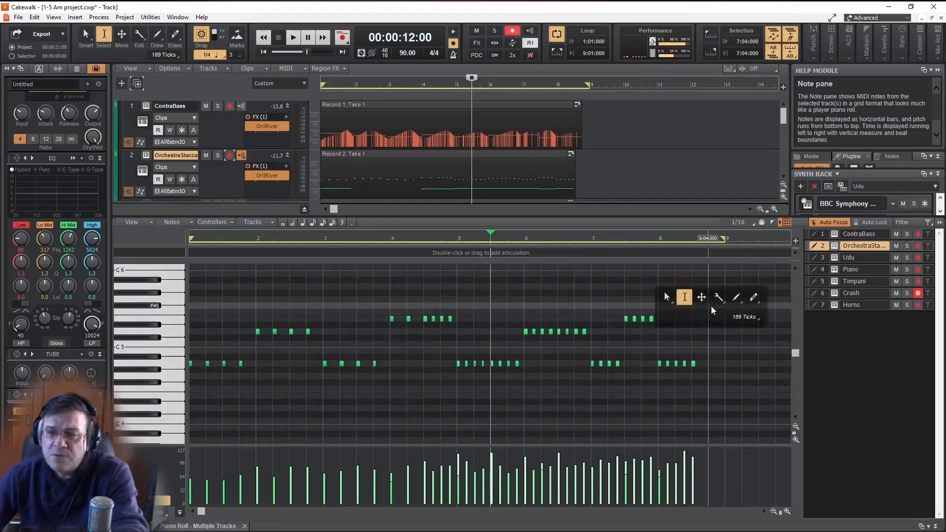
pyautogui.click(684, 300)
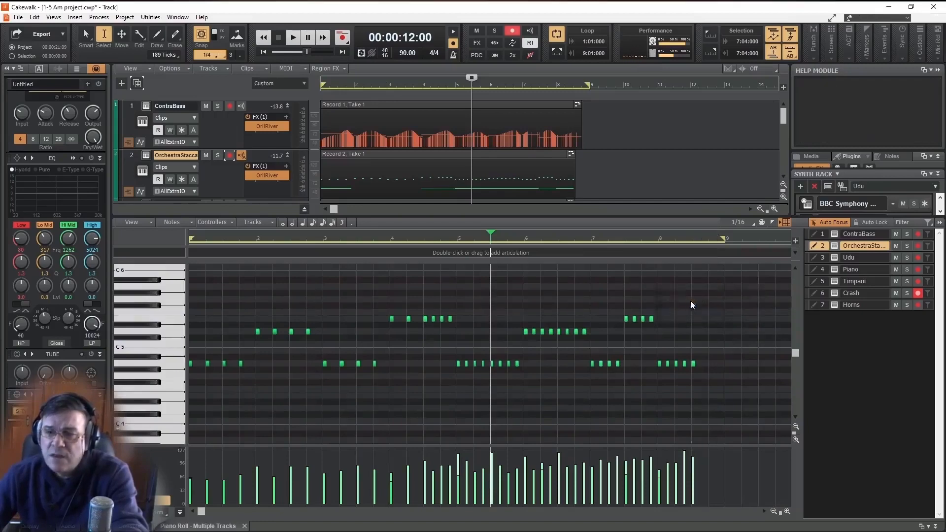
pyautogui.moveTo(730, 298); pyautogui.dragTo(189, 400)
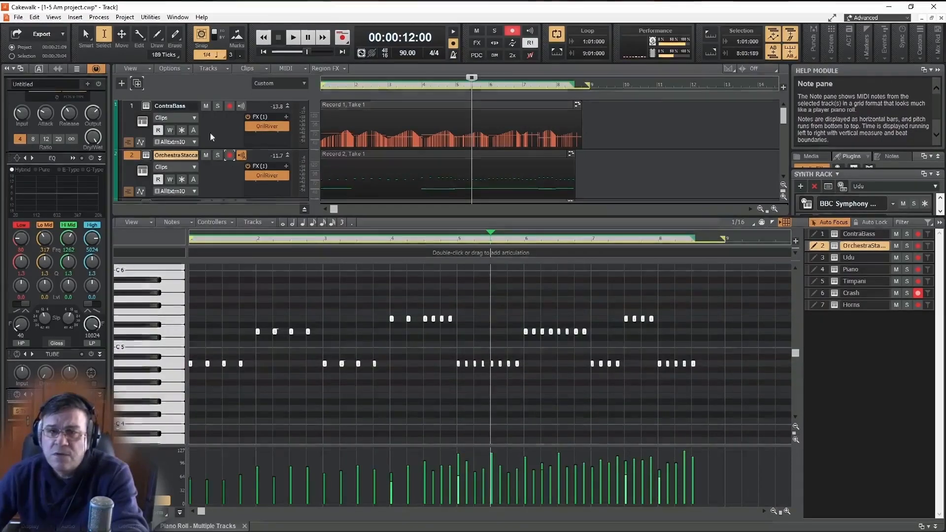
# - Transpose the selected staccato notes by 2, close the piano roll and collapse the lower pane
pyautogui.click(99, 17)
pyautogui.click(126, 63)
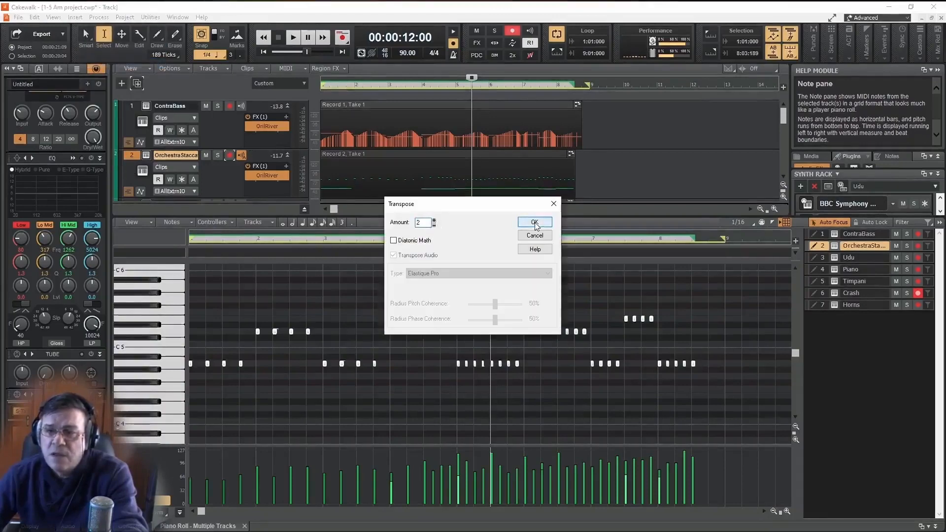
pyautogui.click(535, 223)
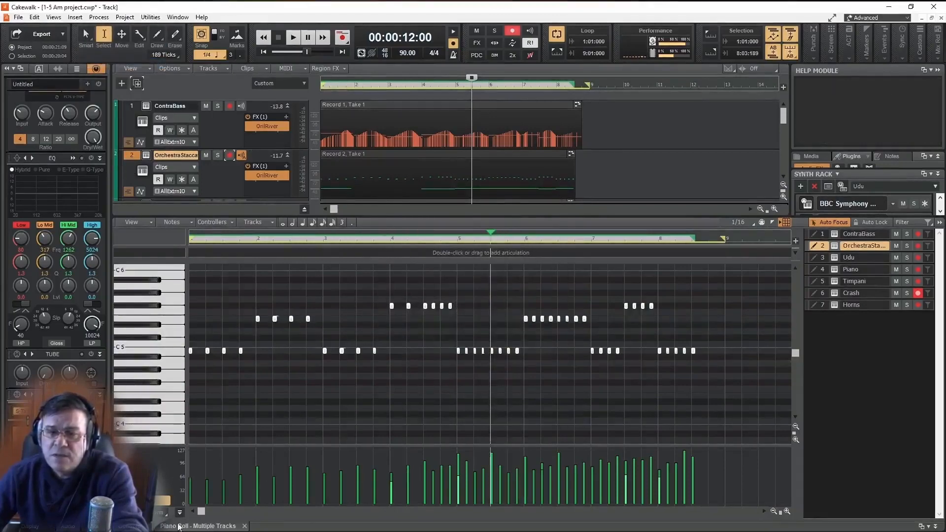
pyautogui.click(244, 526)
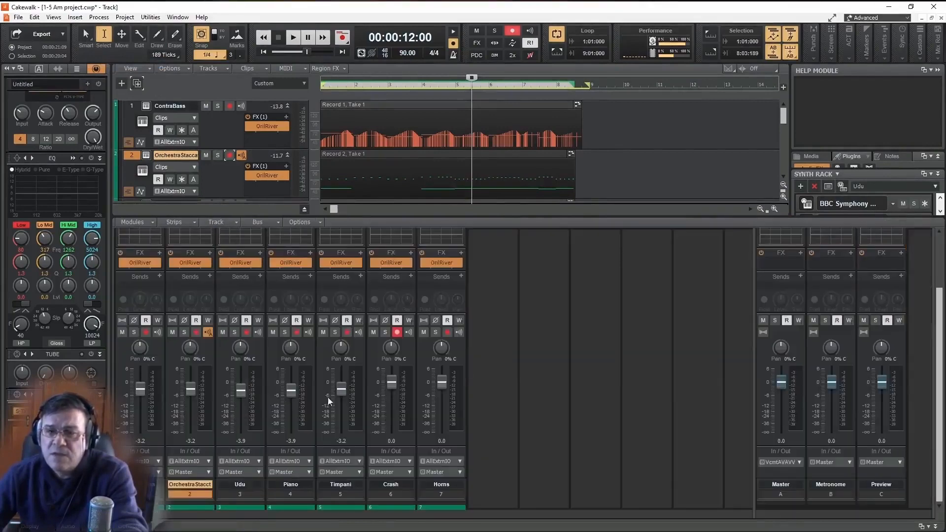
pyautogui.click(935, 526)
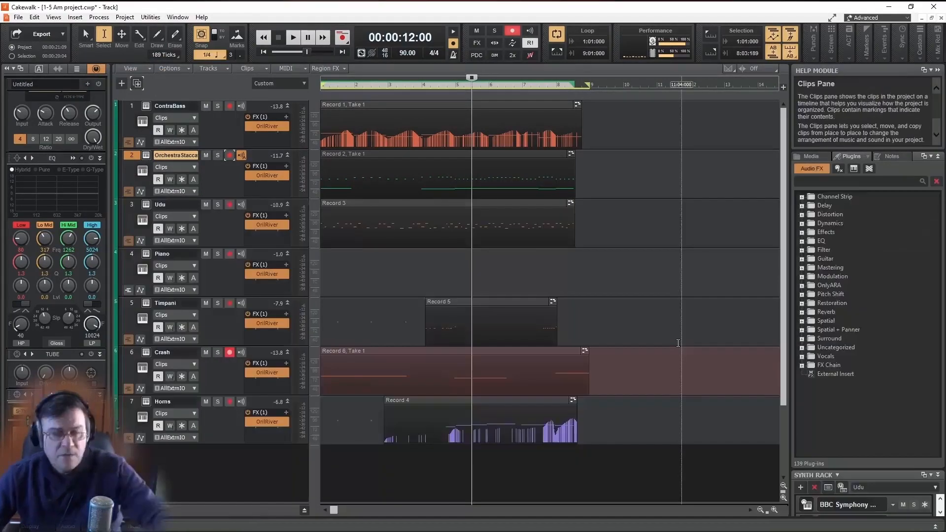
# - Play the transposed arrangement from the start of the project and stop playback
pyautogui.press('w')
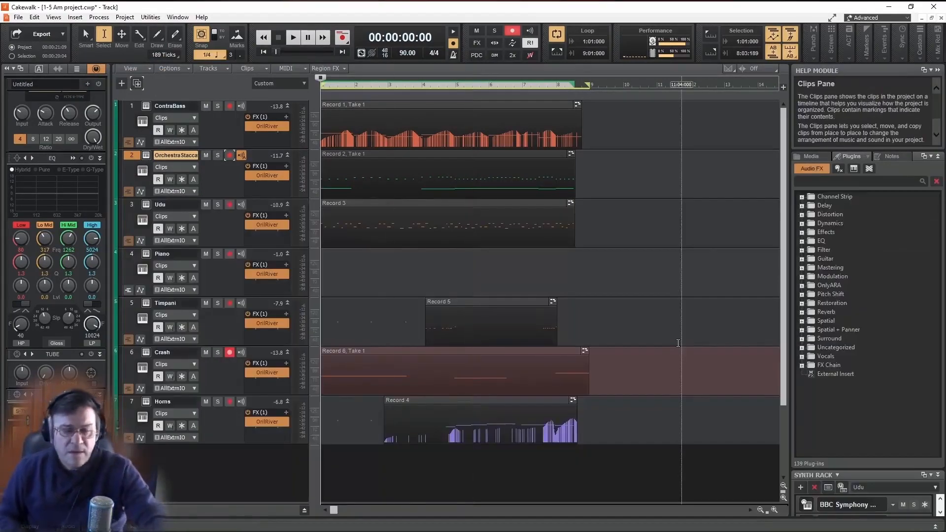
pyautogui.press('space')
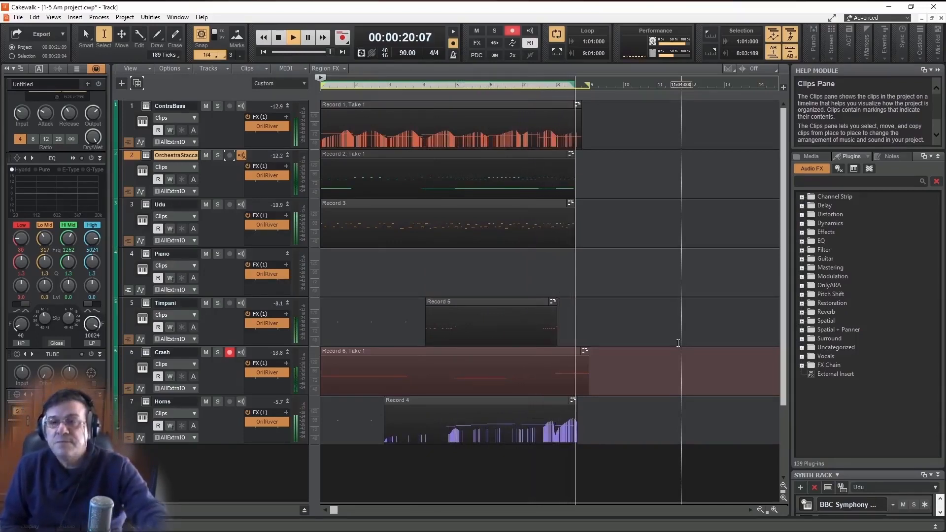
pyautogui.press('space')
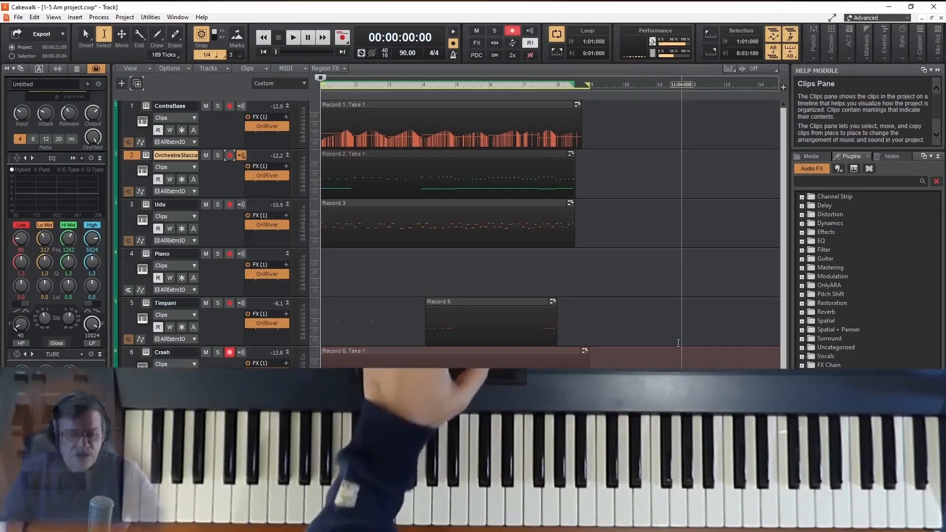
# - Play the project with the Piano track made active to try out a piano part, and stop playback
pyautogui.press('space')
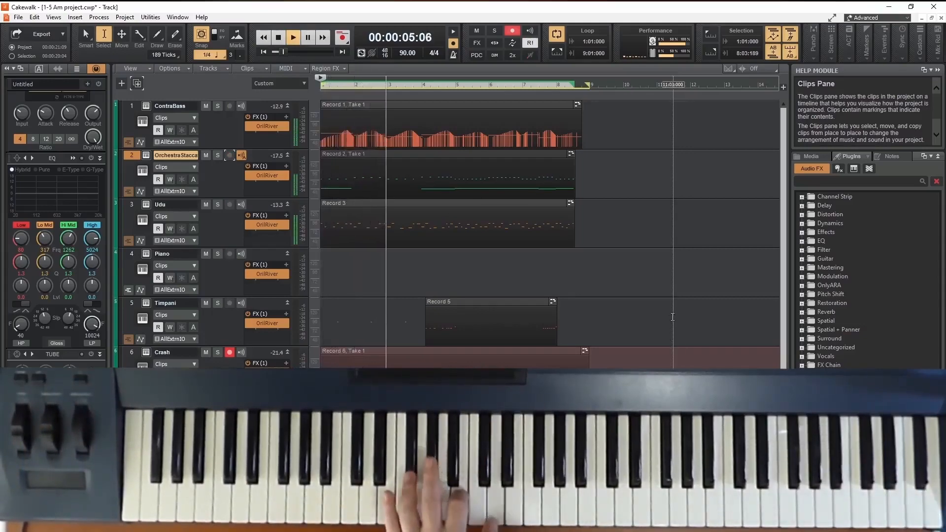
pyautogui.click(222, 284)
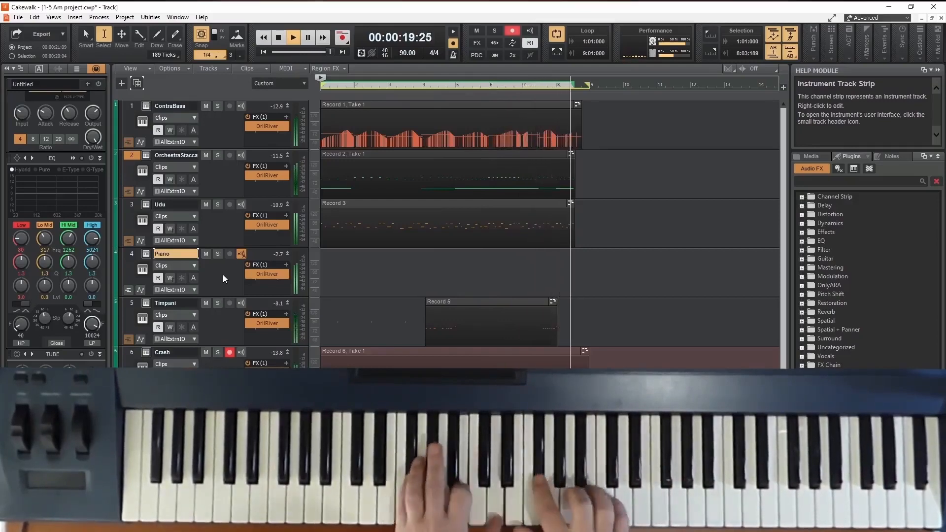
pyautogui.press('space')
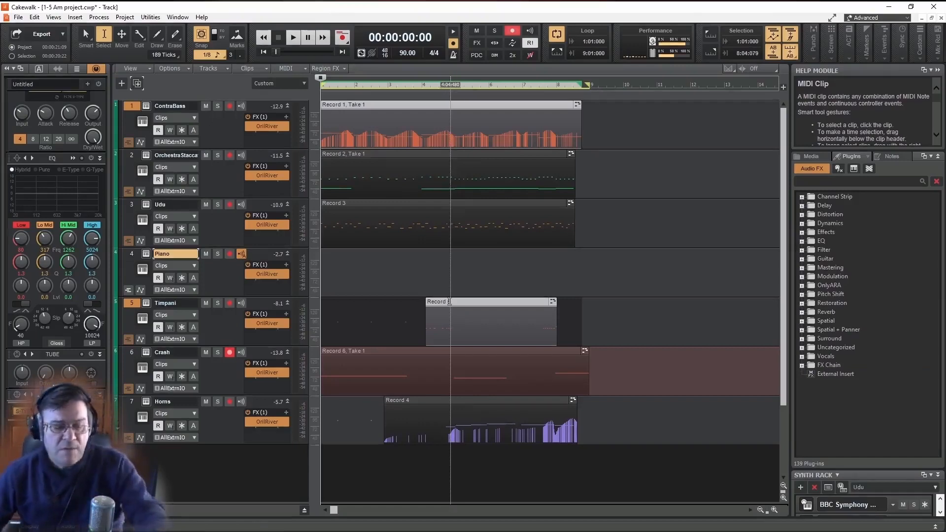
# - Clear the selection, select the ContraBass, Timpani and Horns clips together, and transpose them down
pyautogui.click(618, 170)
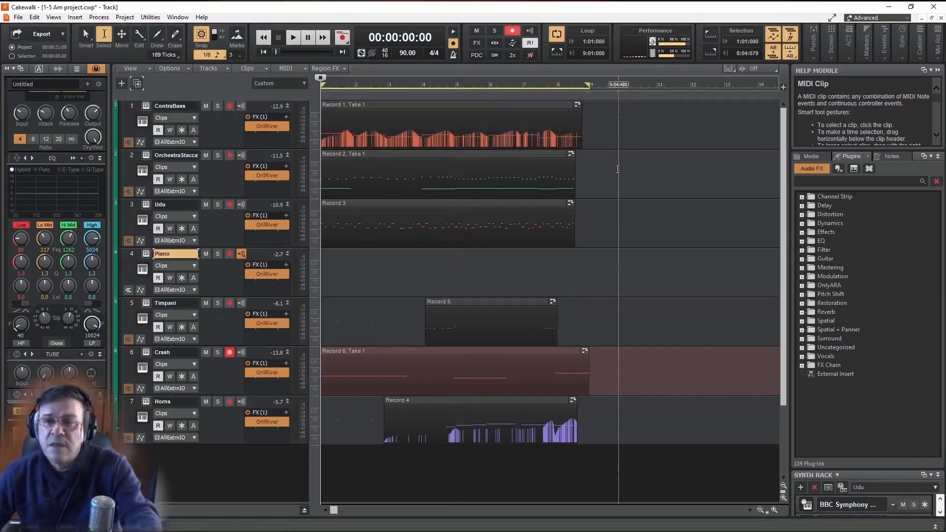
pyautogui.click(471, 110)
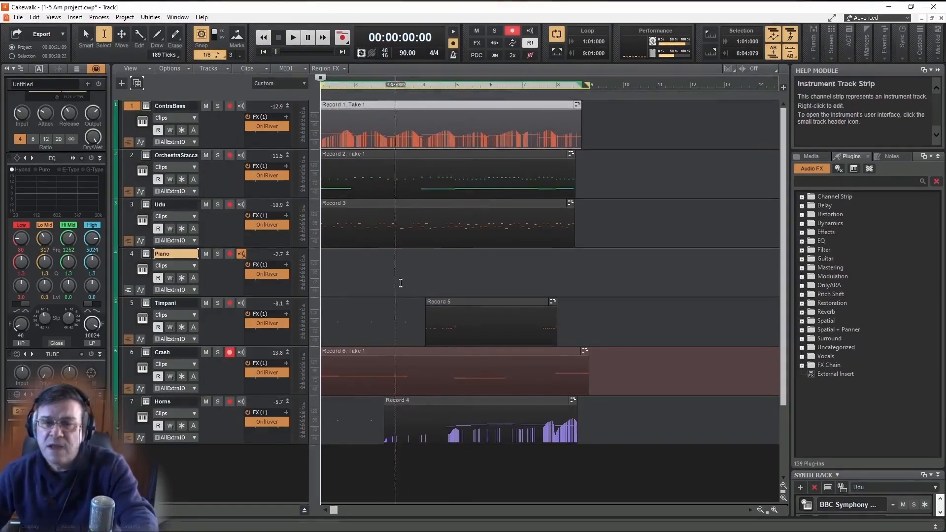
pyautogui.click(479, 301)
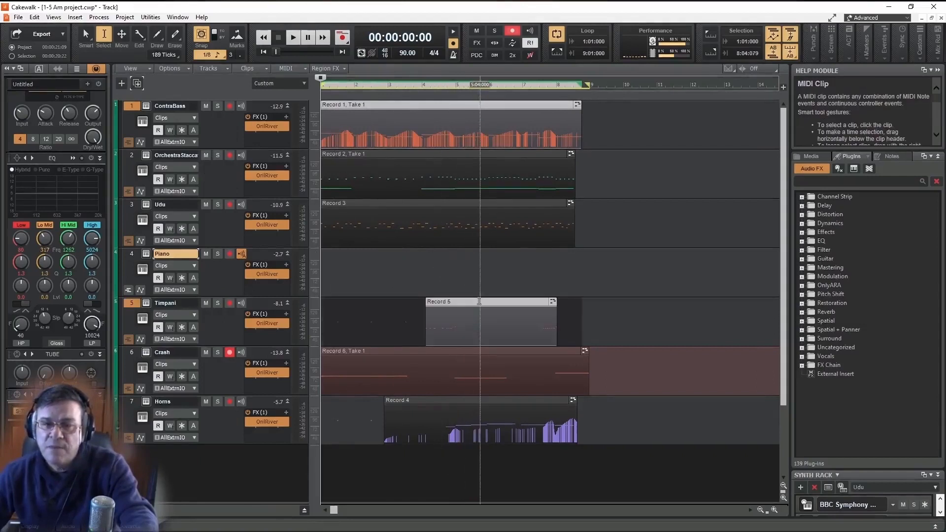
pyautogui.keyDown('ctrl'); pyautogui.click(480, 400); pyautogui.keyUp('ctrl')
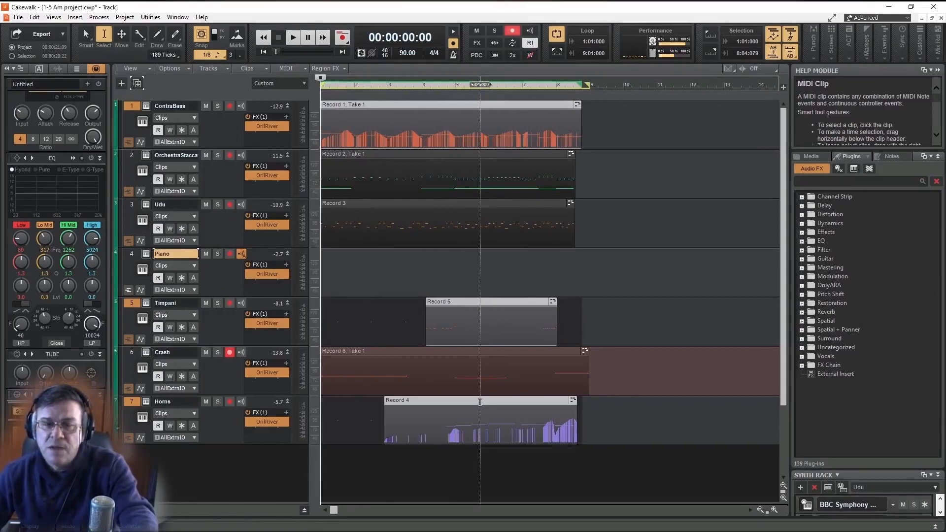
pyautogui.click(99, 17)
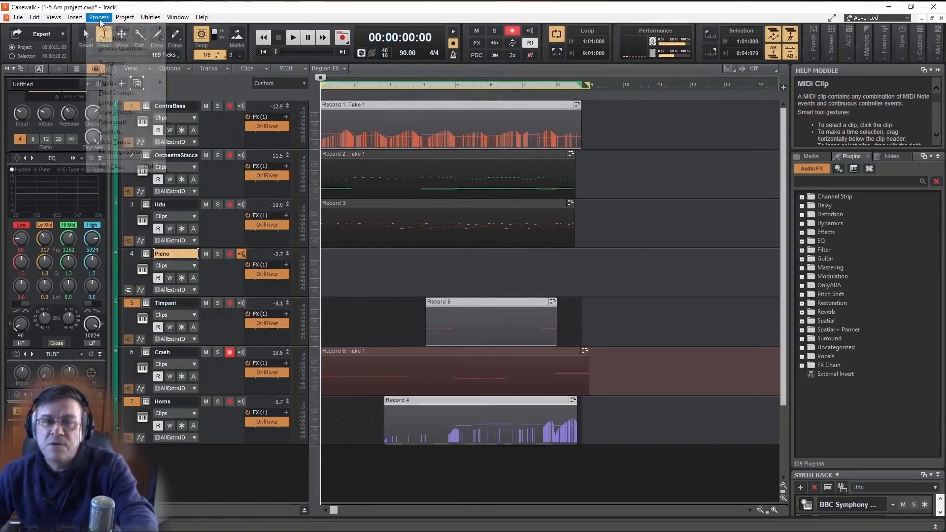
pyautogui.click(113, 63)
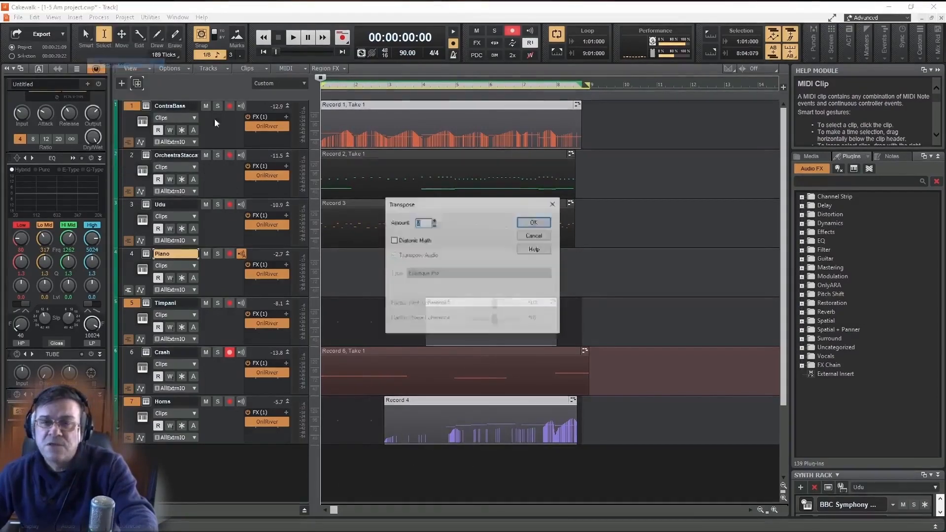
pyautogui.click(433, 224)
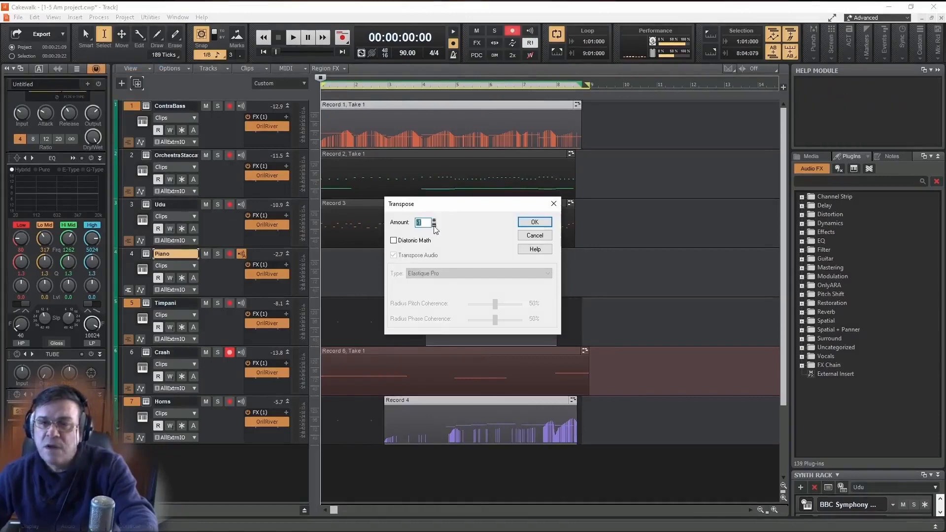
pyautogui.click(536, 222)
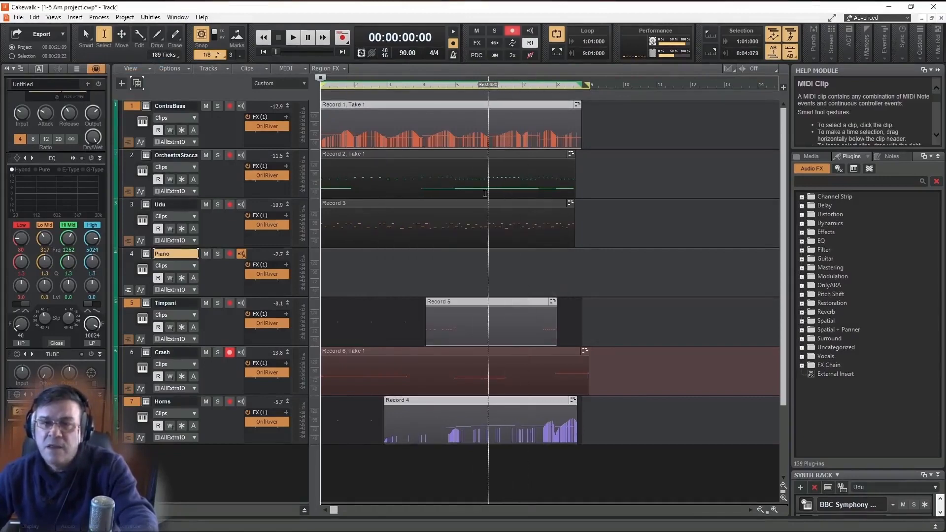
# - Open the OrchestraStaccato clip in the piano roll and select all the short staccato notes, leaving out the long low notes
pyautogui.doubleClick(410, 168)
pyautogui.press('t')
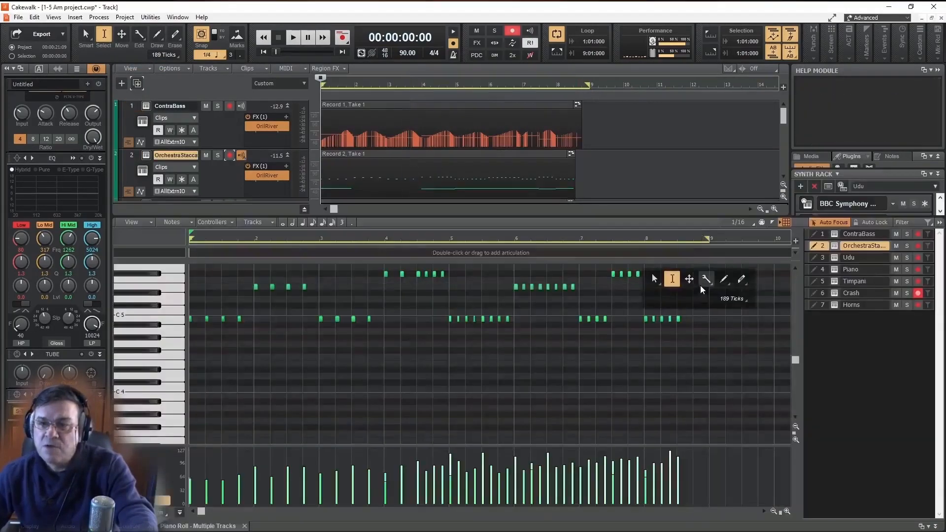
pyautogui.click(674, 283)
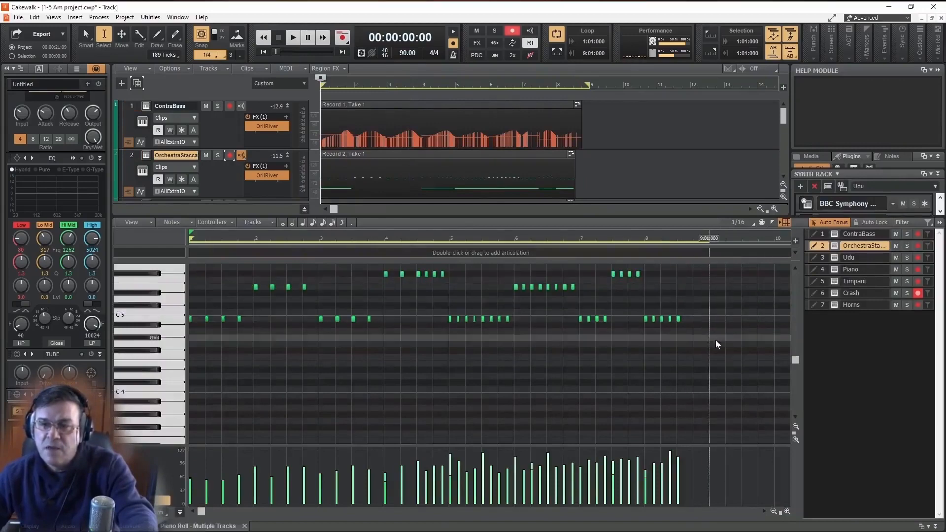
pyautogui.moveTo(714, 340); pyautogui.dragTo(175, 297)
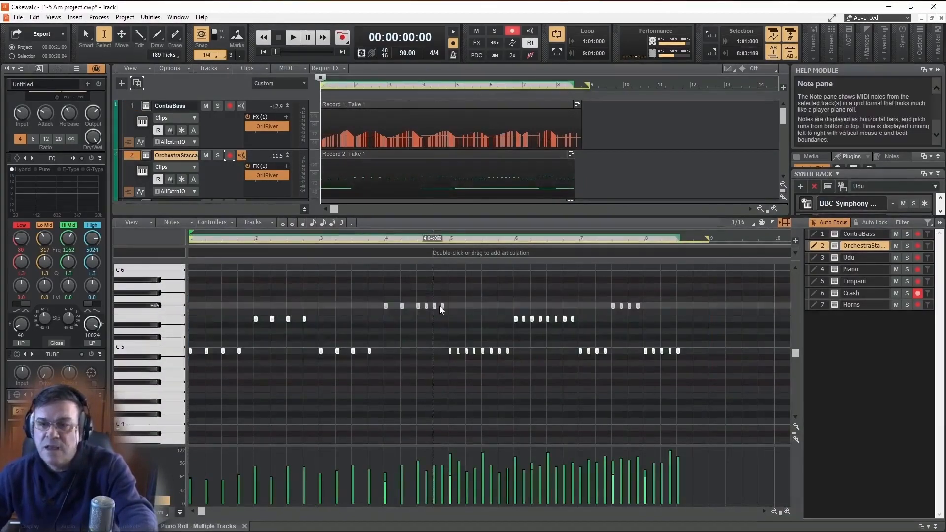
pyautogui.scroll(-2, 448, 346)
pyautogui.scroll(-7, 450, 347)
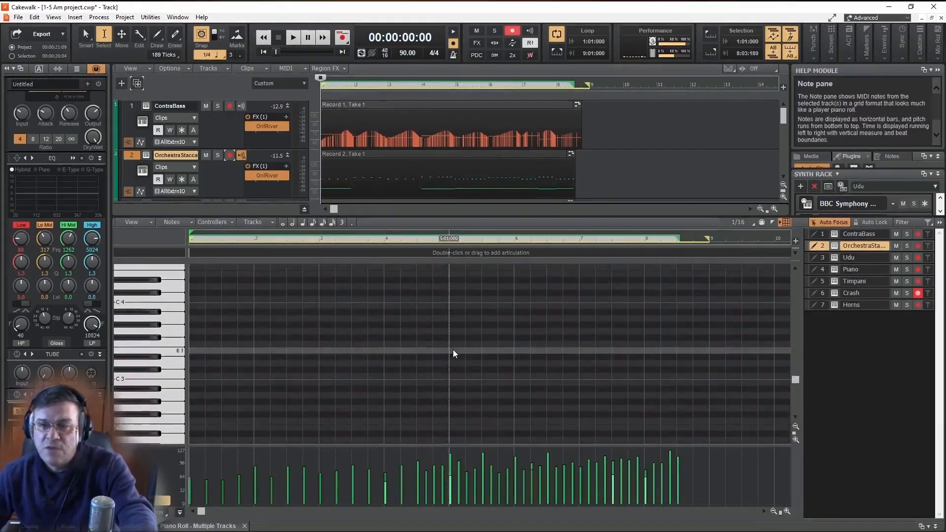
pyautogui.scroll(10, 460, 340)
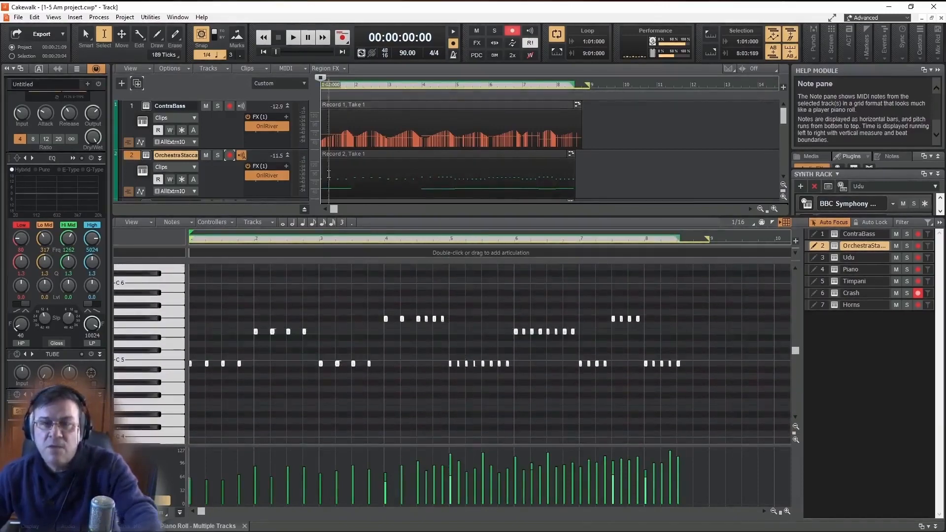
# - Transpose the selected staccato notes down four semitones, close the piano roll and collapse the lower pane
pyautogui.click(94, 17)
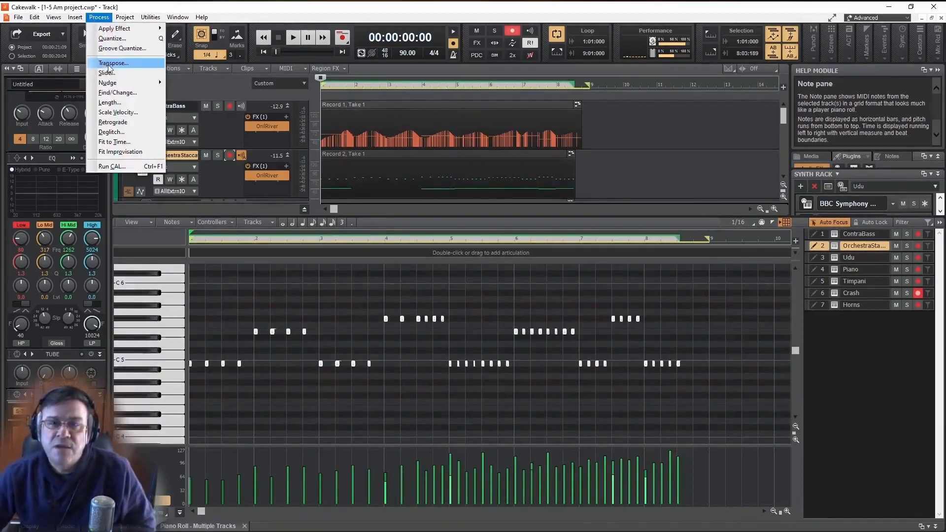
pyautogui.click(113, 63)
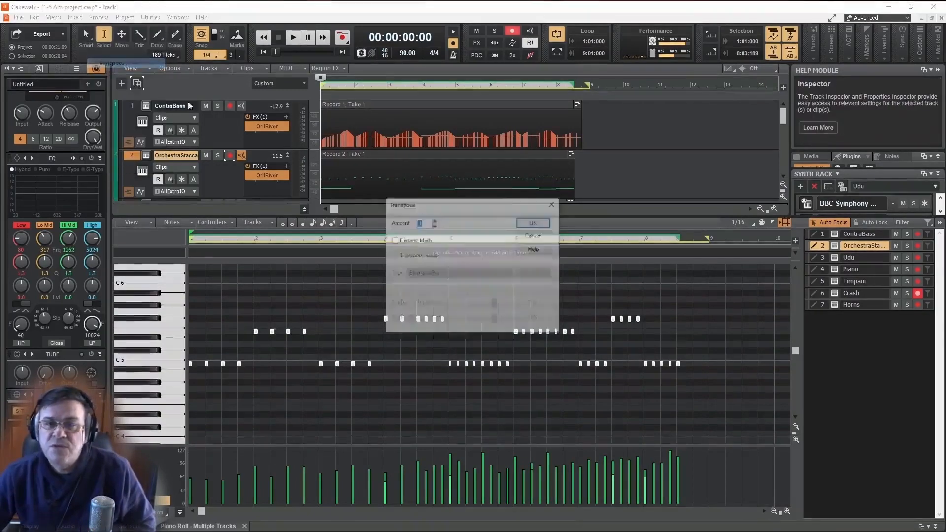
pyautogui.click(527, 223)
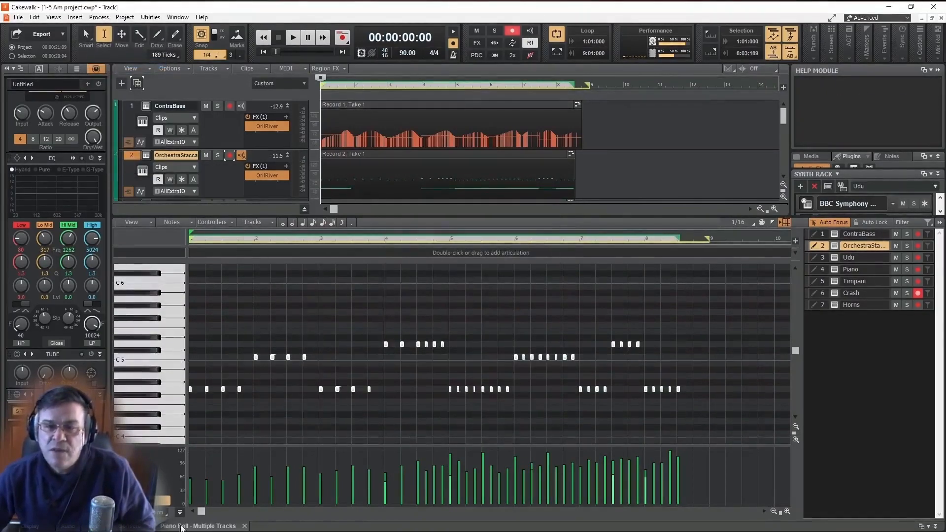
pyautogui.click(244, 526)
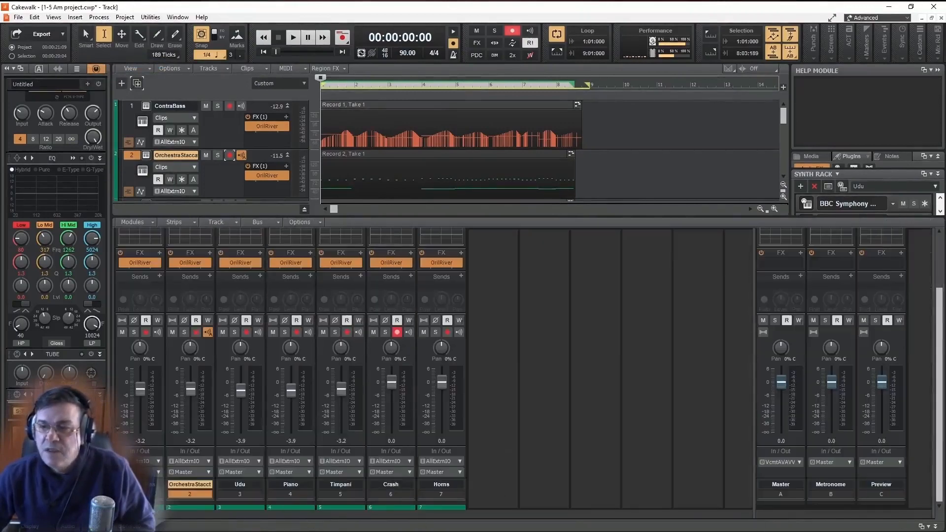
pyautogui.click(931, 512)
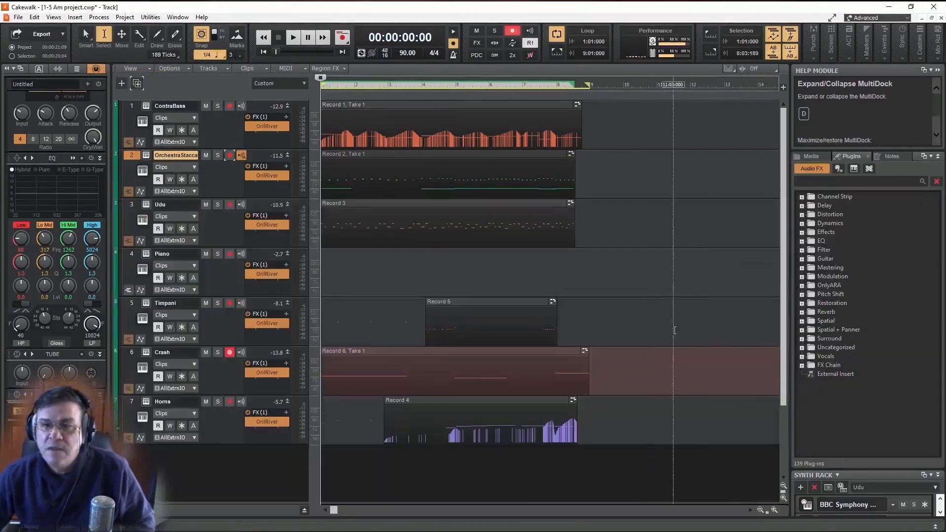
# - Make the Piano track active and play the arrangement from the start twice to try out a piano part, stopping playback each time
pyautogui.click(218, 278)
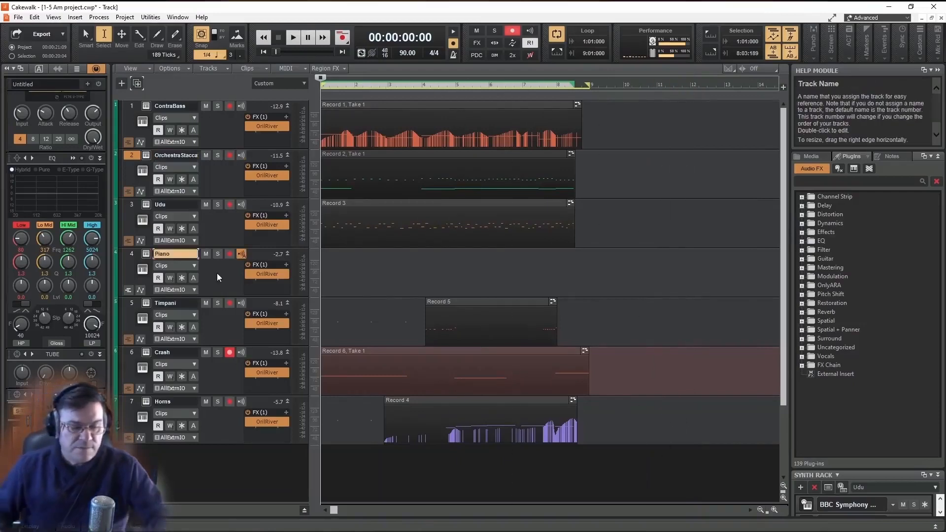
pyautogui.press('space')
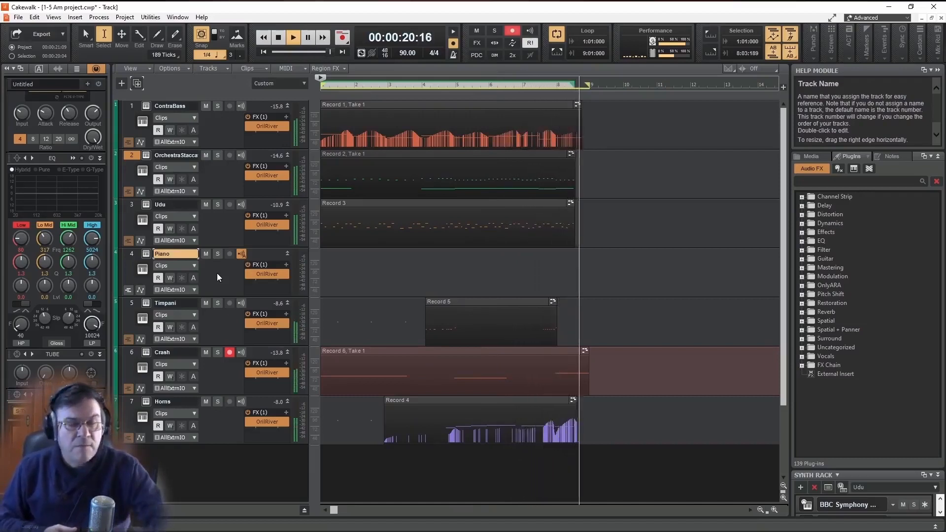
pyautogui.press('space')
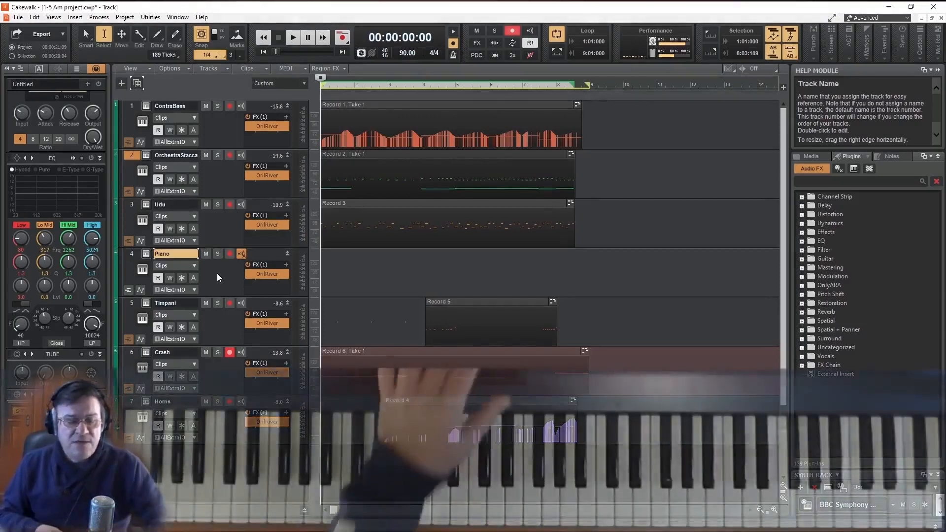
pyautogui.press('space')
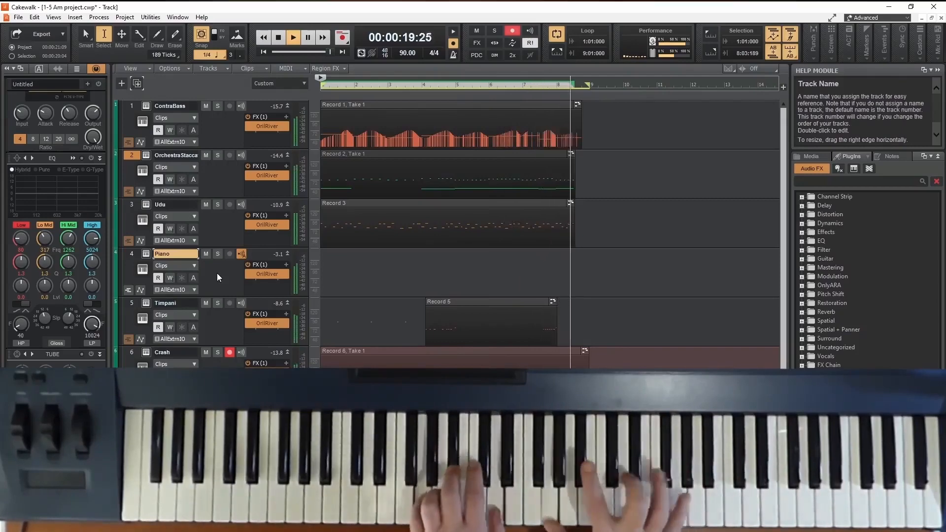
pyautogui.press('space')
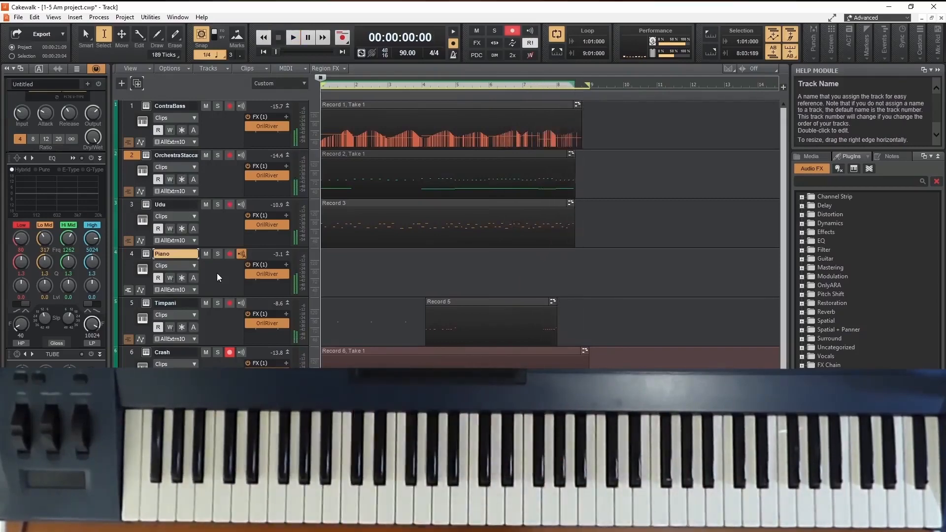